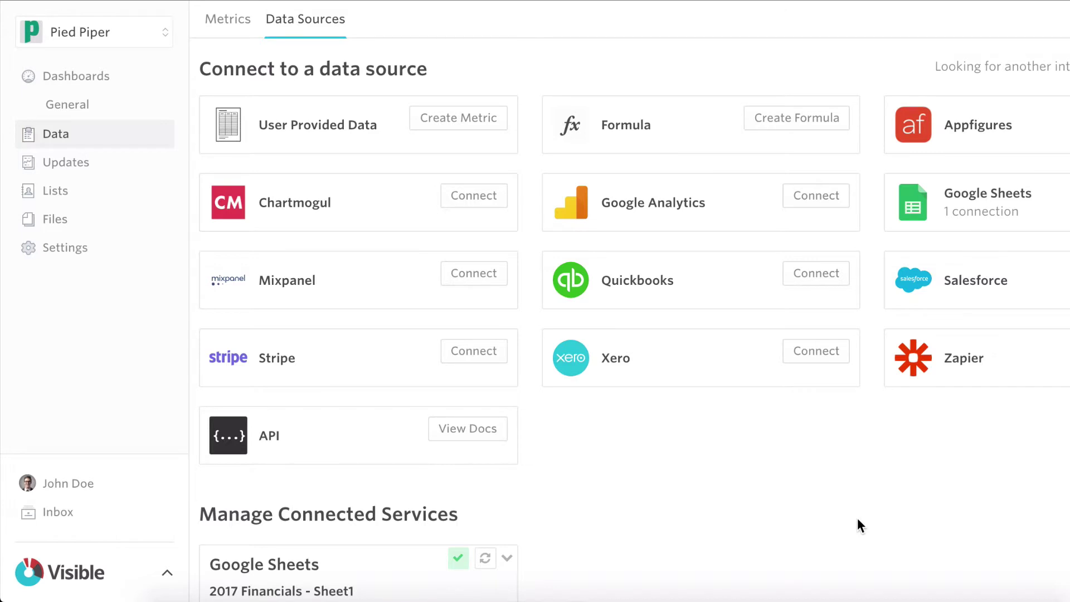
Step: Start a new connection to the Salesforce data source
scroll(858, 519, down, 3)
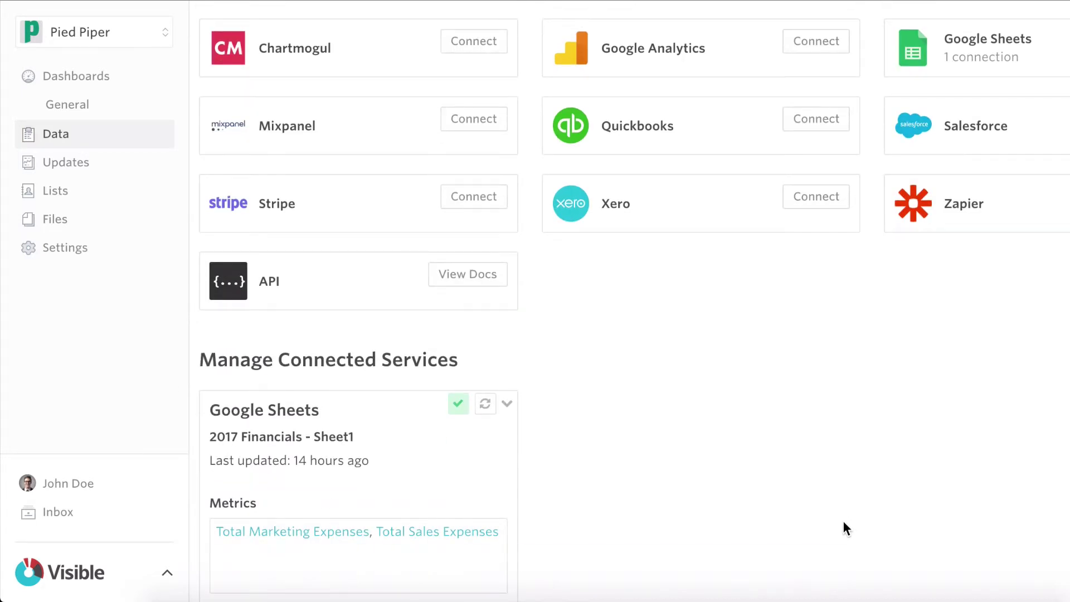
scroll(841, 528, up, 2)
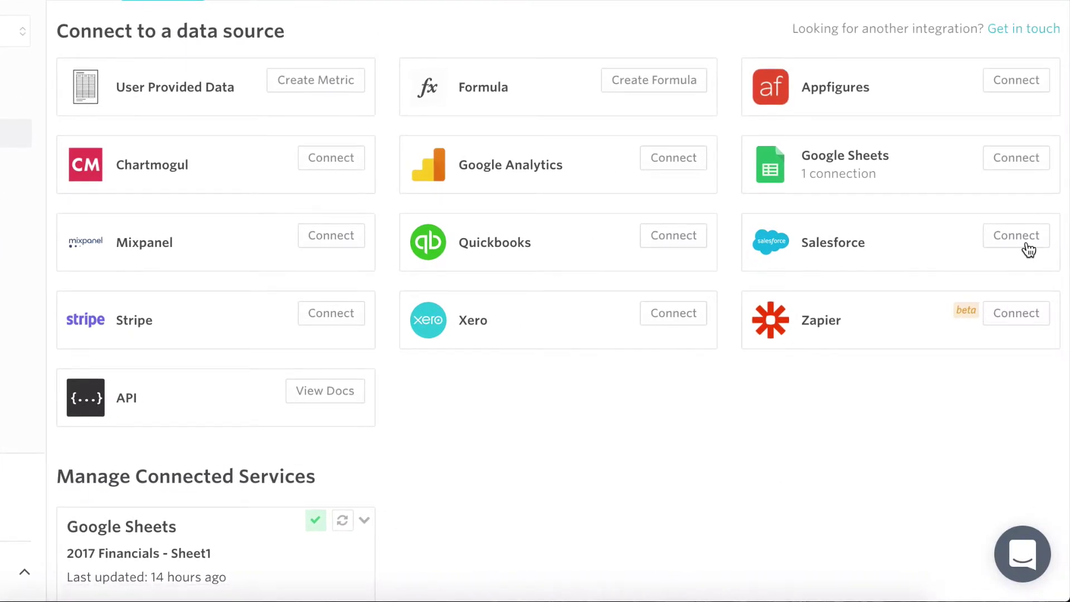
click(1026, 240)
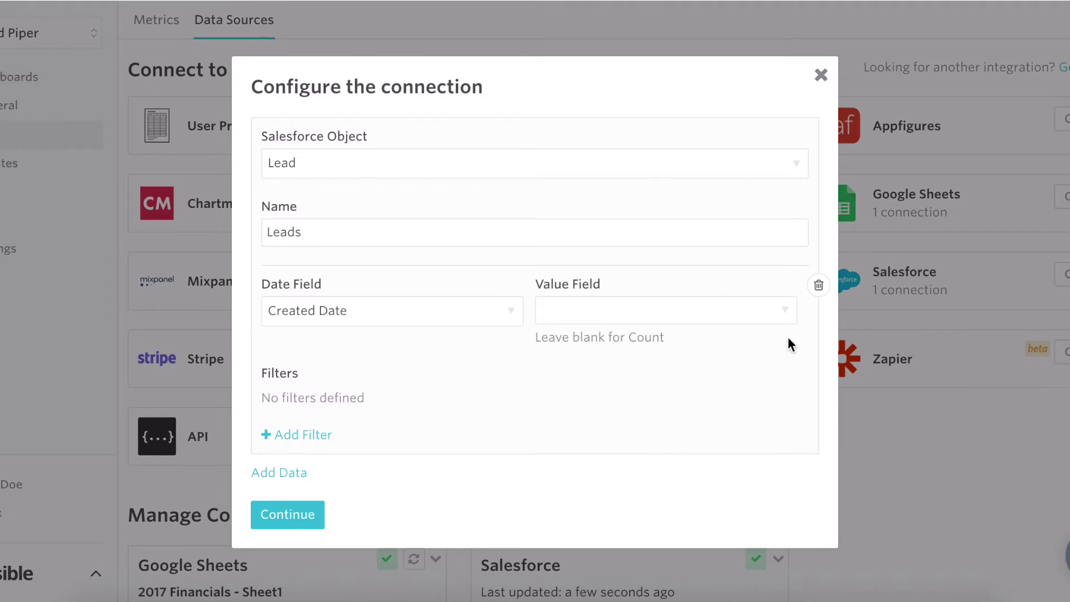
Step: Set the Salesforce object to Opportunity and name the metric New Customers
click(666, 167)
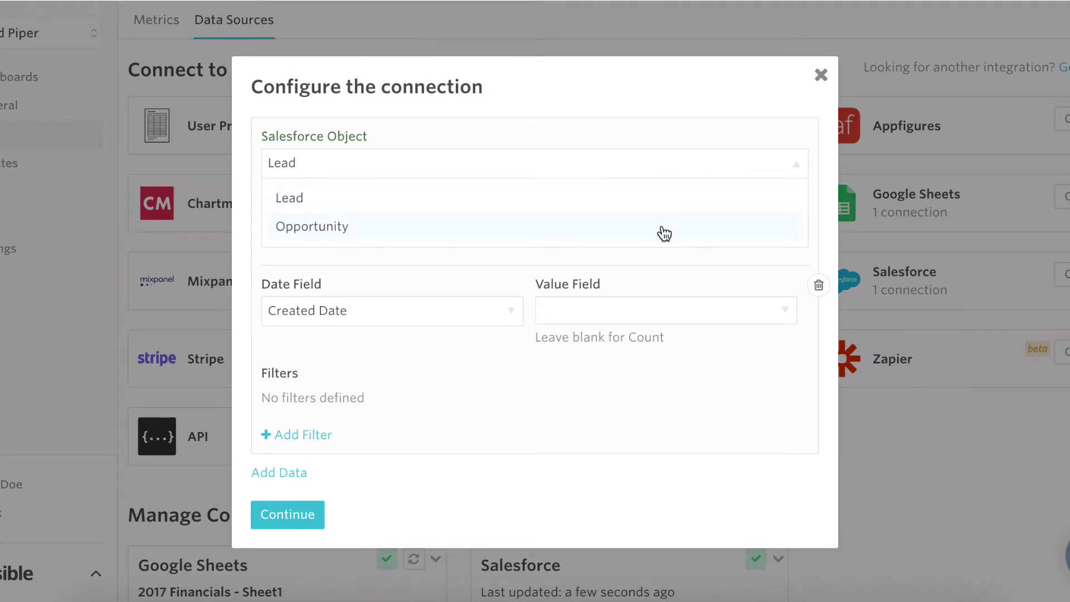
click(662, 232)
double_click(480, 235)
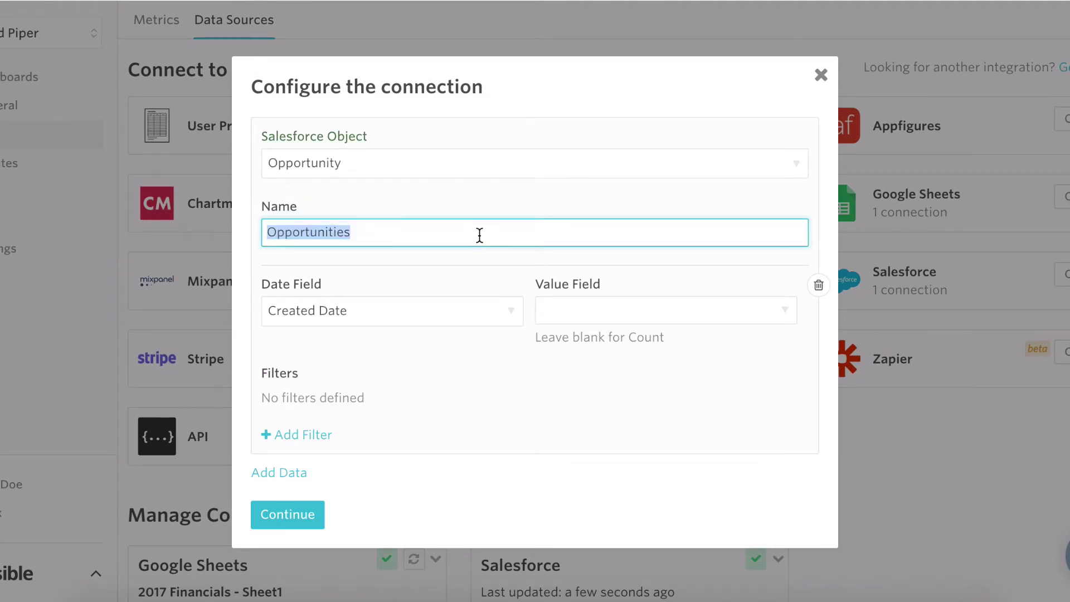
text(New Cust)
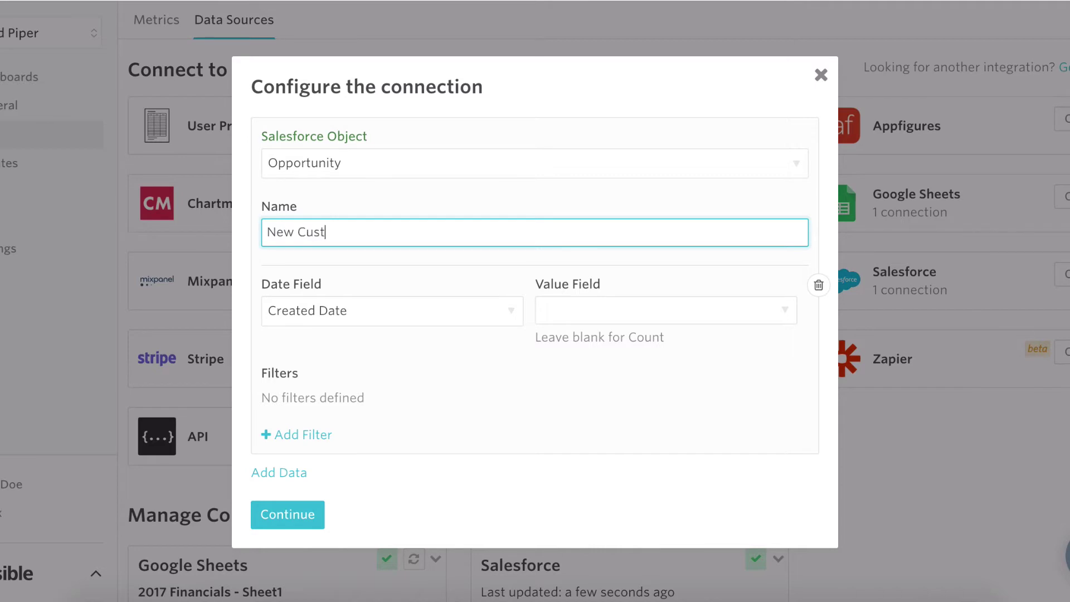
text(omers)
Step: Set the New Customers date field to Close Date and leave its value field blank for a count
click(437, 316)
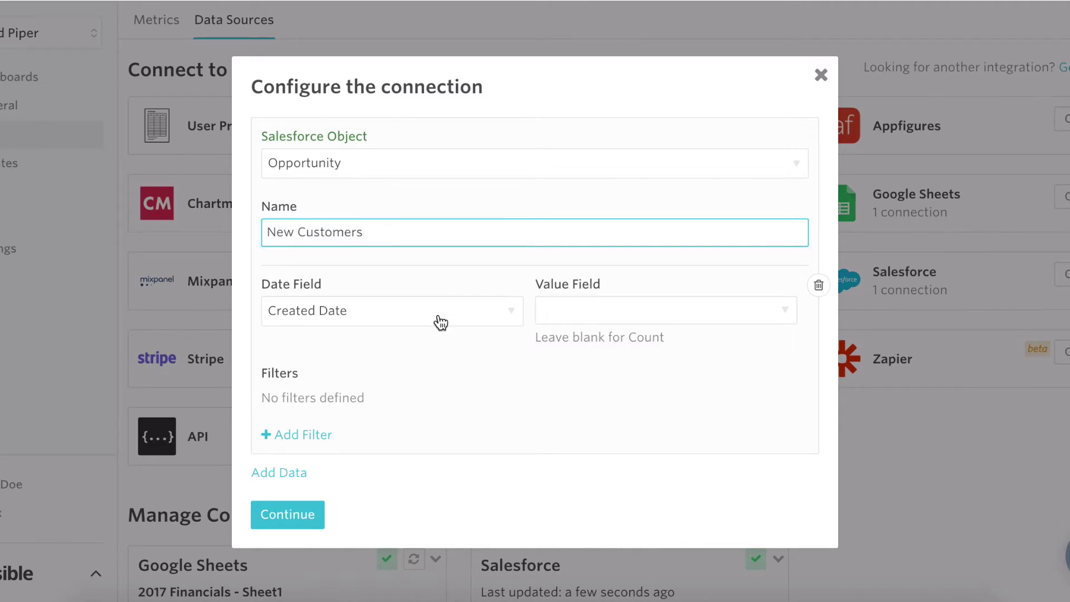
click(434, 393)
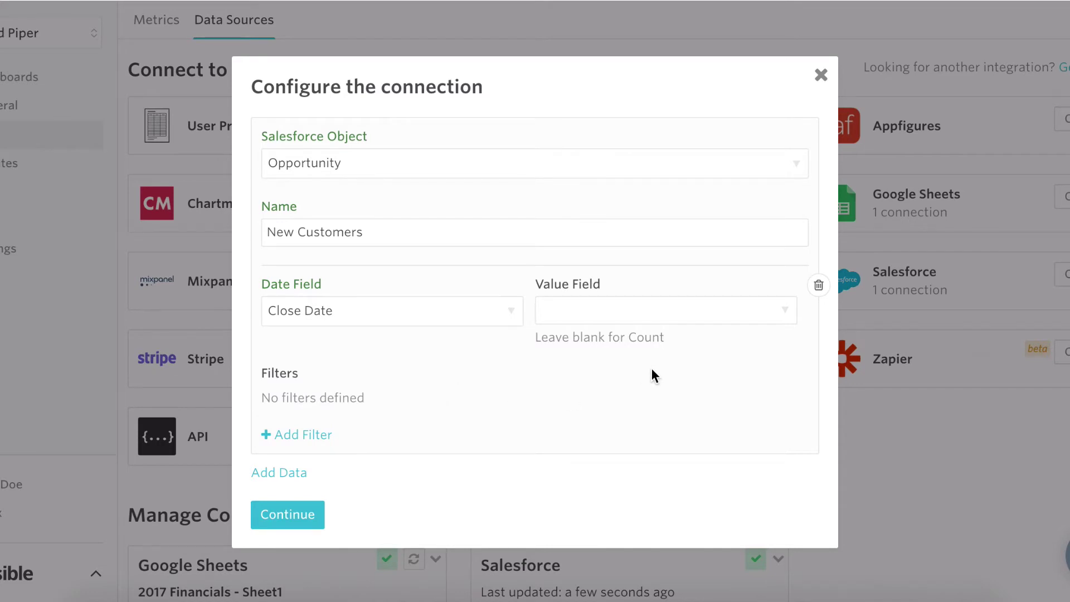
click(612, 323)
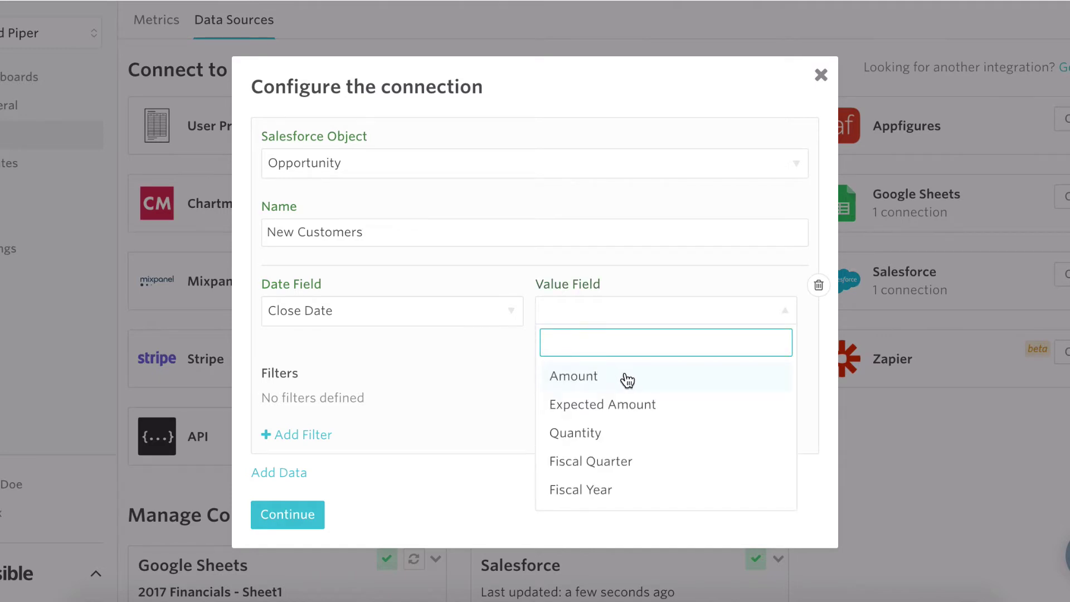
click(497, 381)
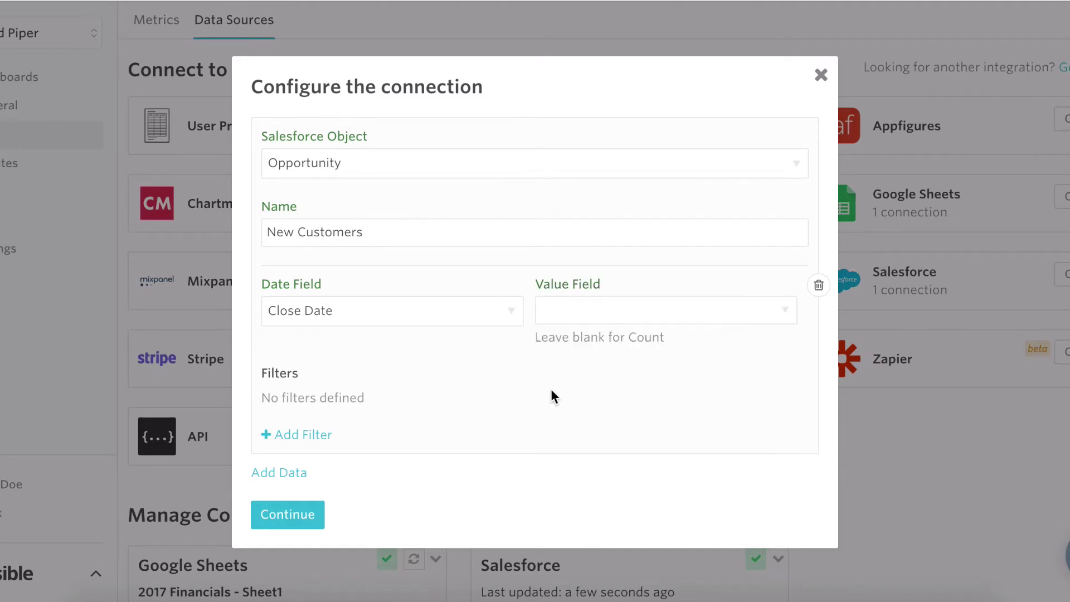
Step: Add a filter to the New Customers metric where Stage equals Closed Won
click(315, 435)
click(392, 390)
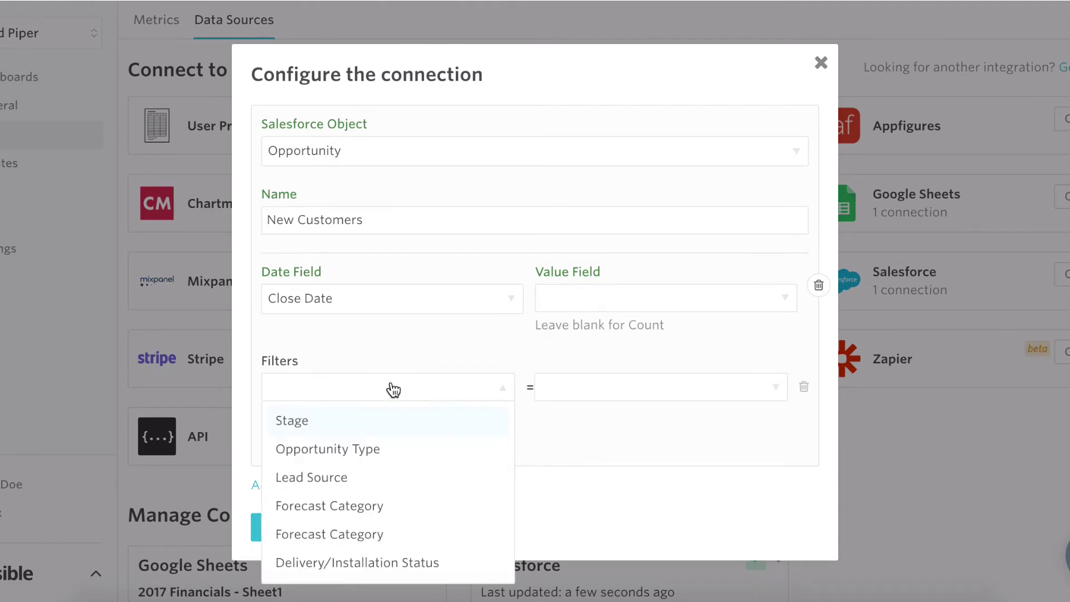
click(403, 420)
click(589, 387)
scroll(607, 371, down, 1)
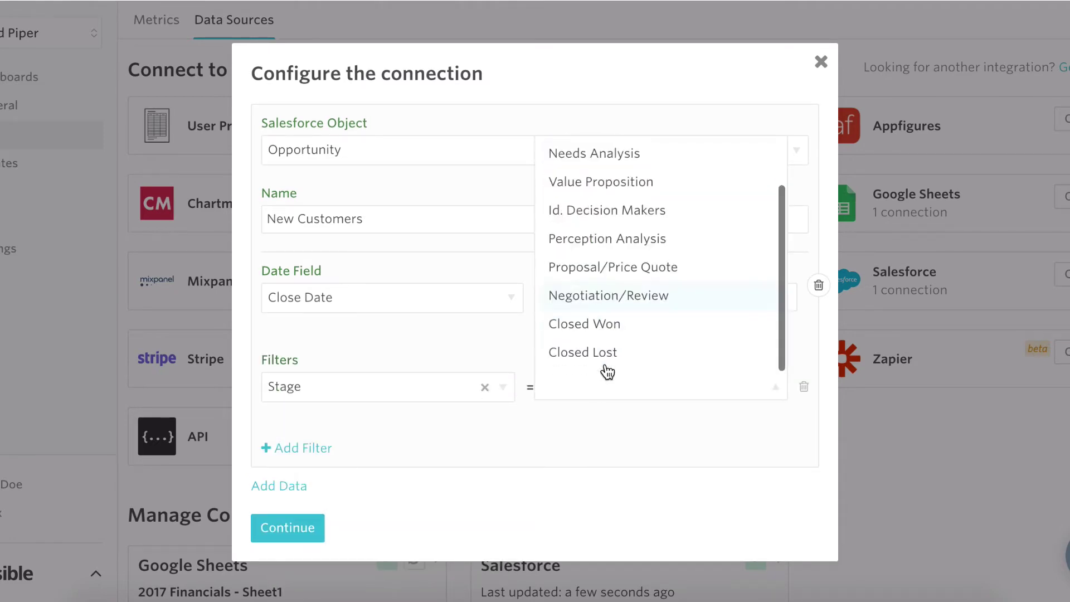
click(627, 324)
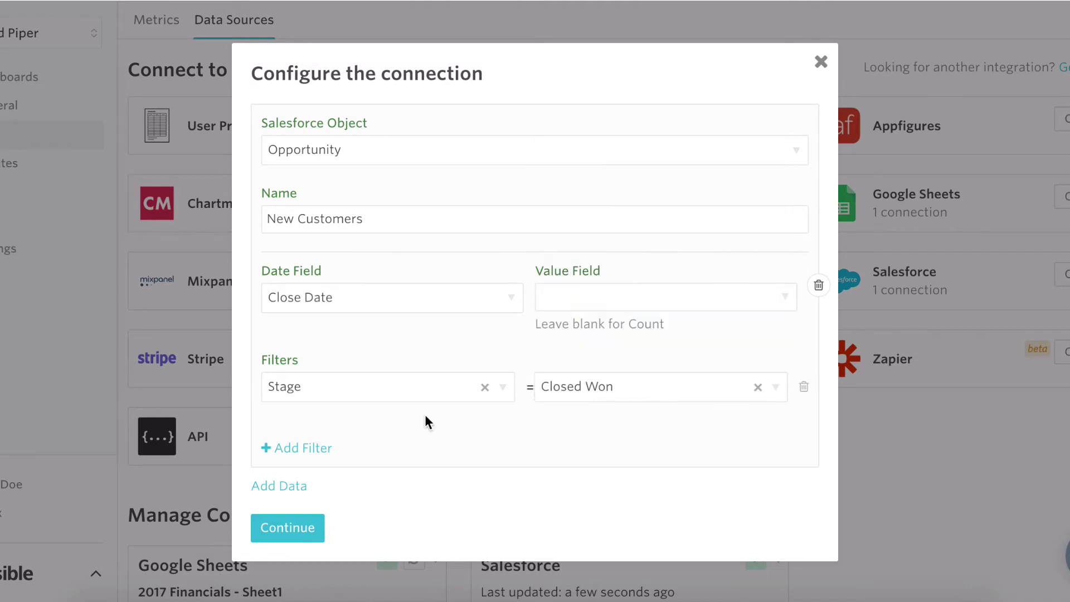
Step: Add a second filter where Opportunity Type equals New Customer and submit the connection configuration
click(311, 450)
click(350, 419)
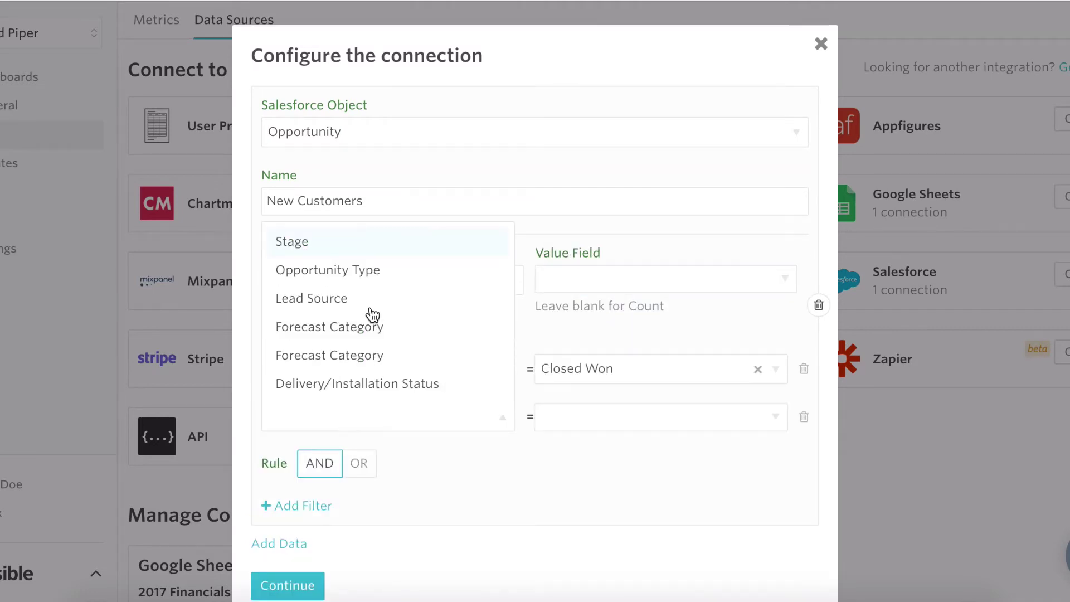
click(375, 272)
click(578, 419)
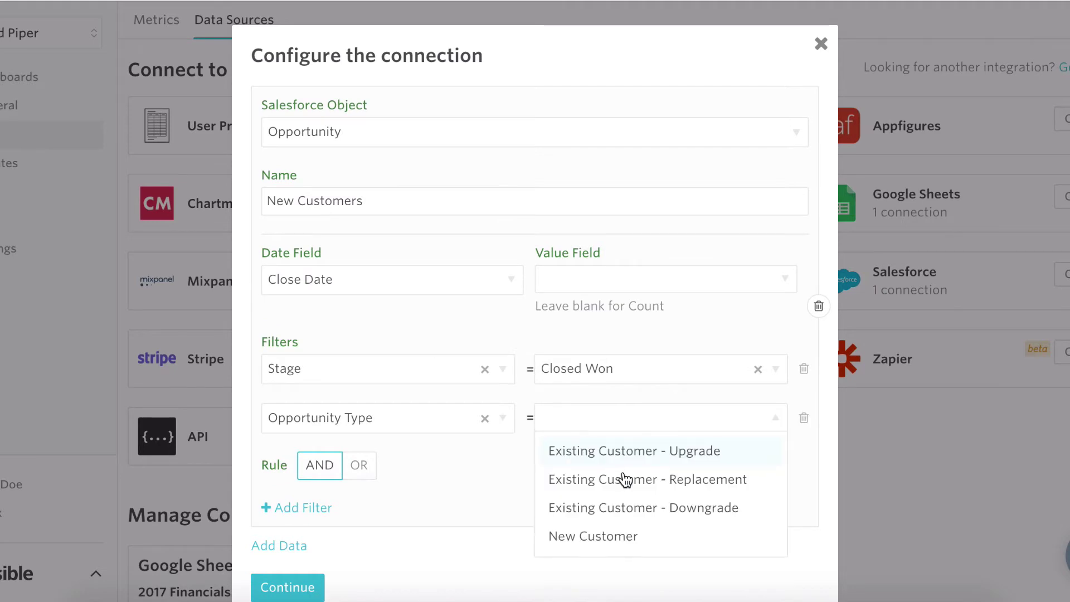
click(629, 538)
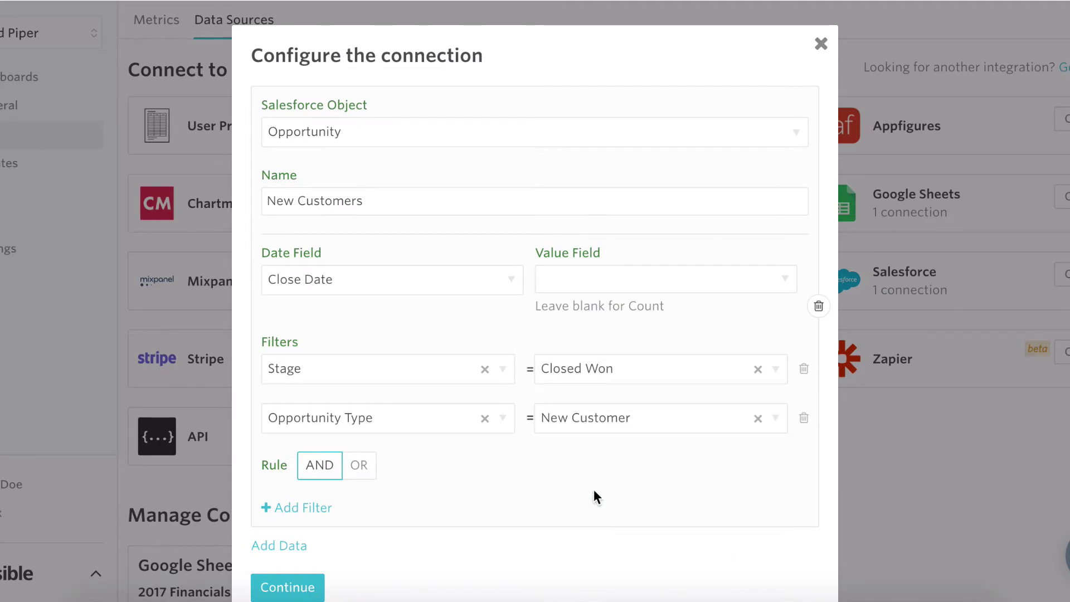
click(284, 588)
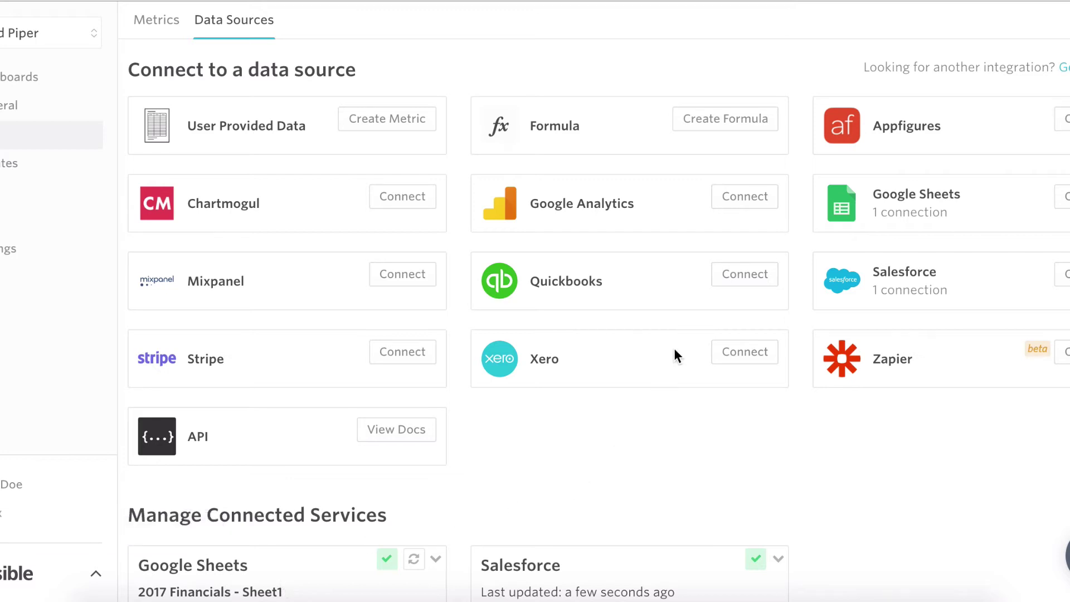
Step: Create a new formula named Customer Acquisition Cost with a Monthly frequency
click(751, 129)
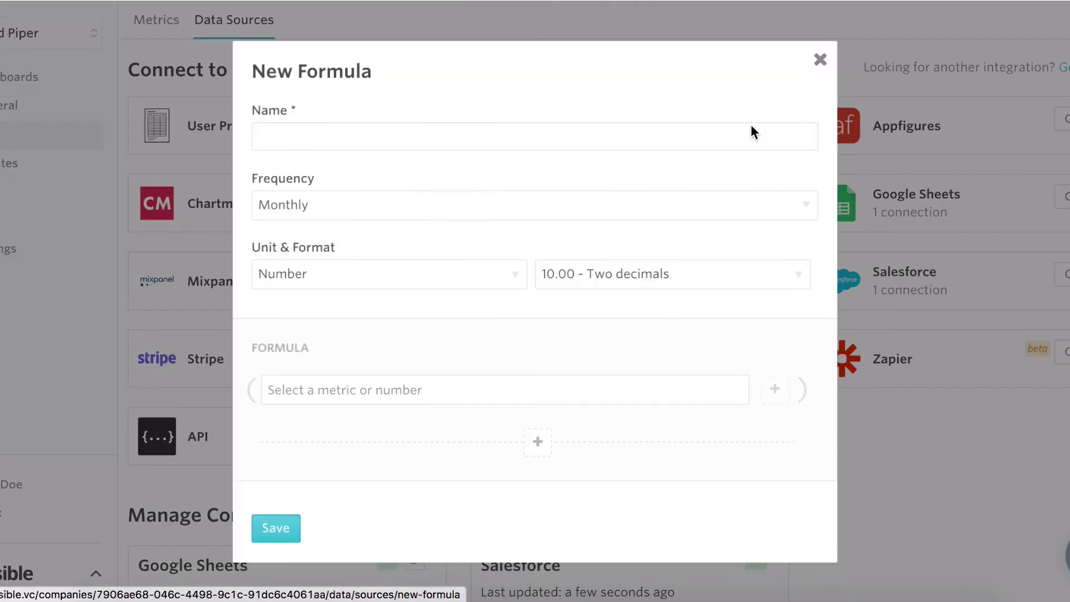
click(440, 139)
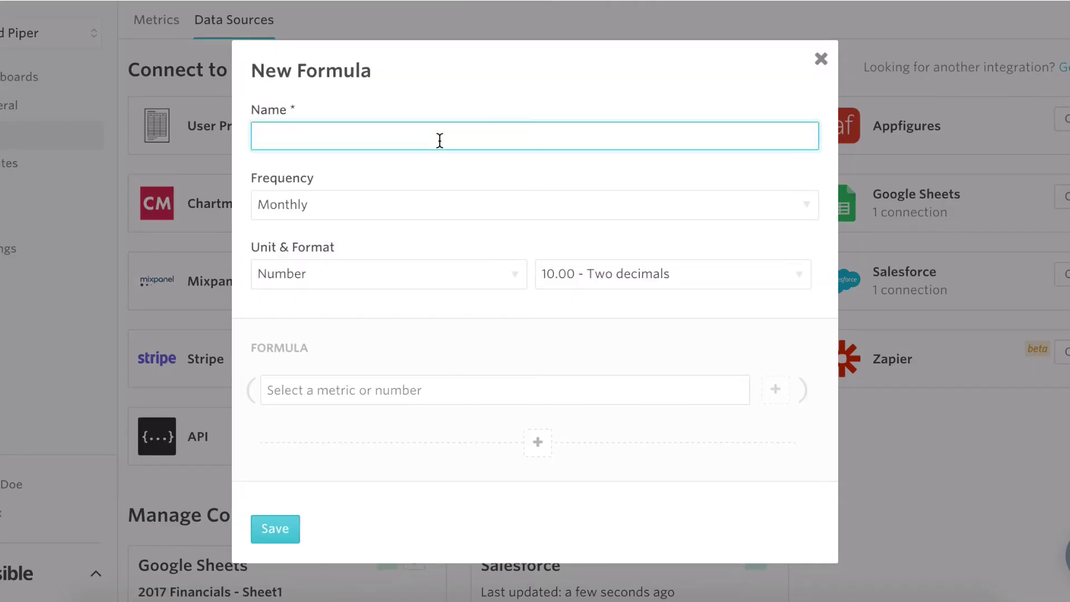
text(Customer )
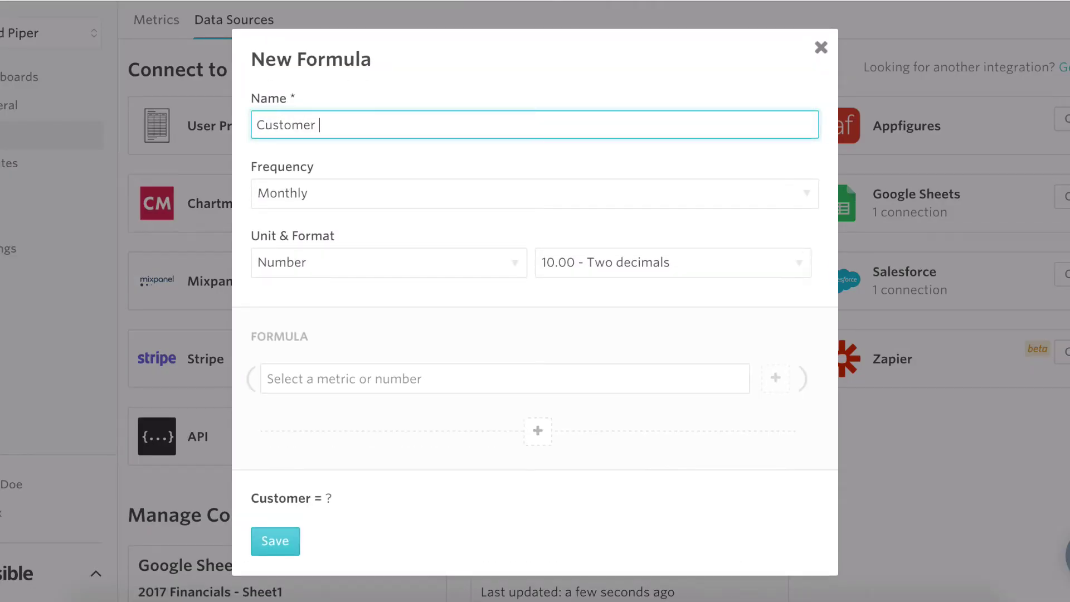
text(Acquisition Cos)
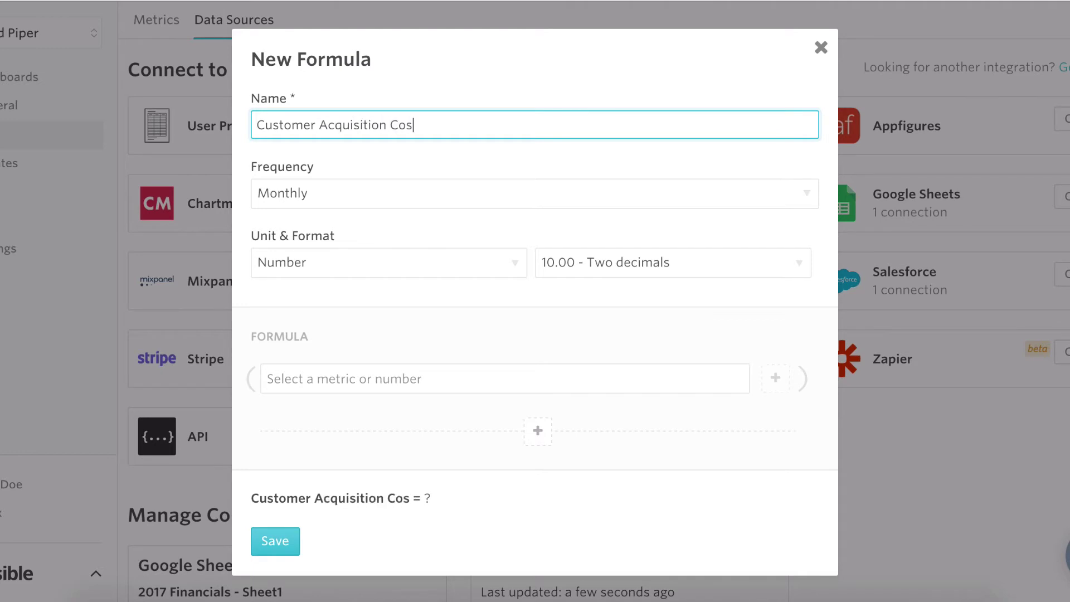
text(t)
click(437, 195)
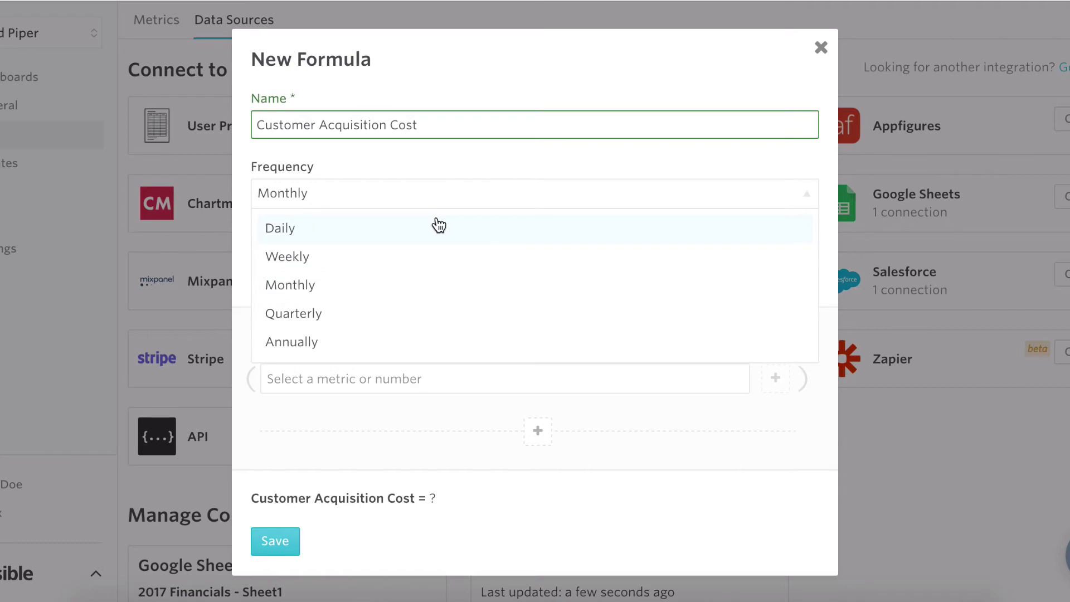
click(443, 287)
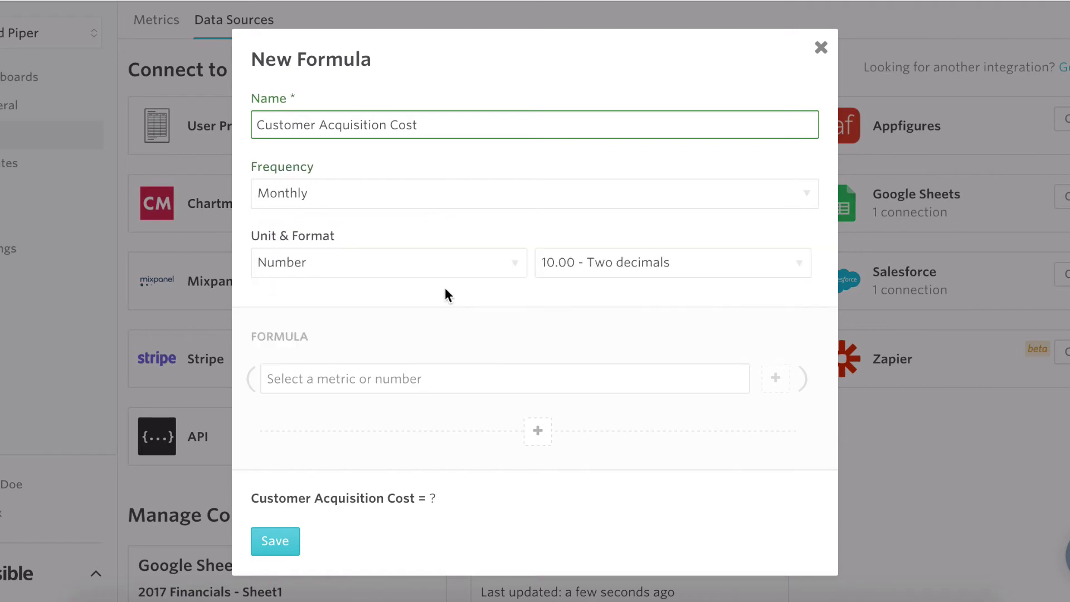
Step: Set the formula's unit to Currency in USD - US Dollar with the no-decimal format
click(451, 270)
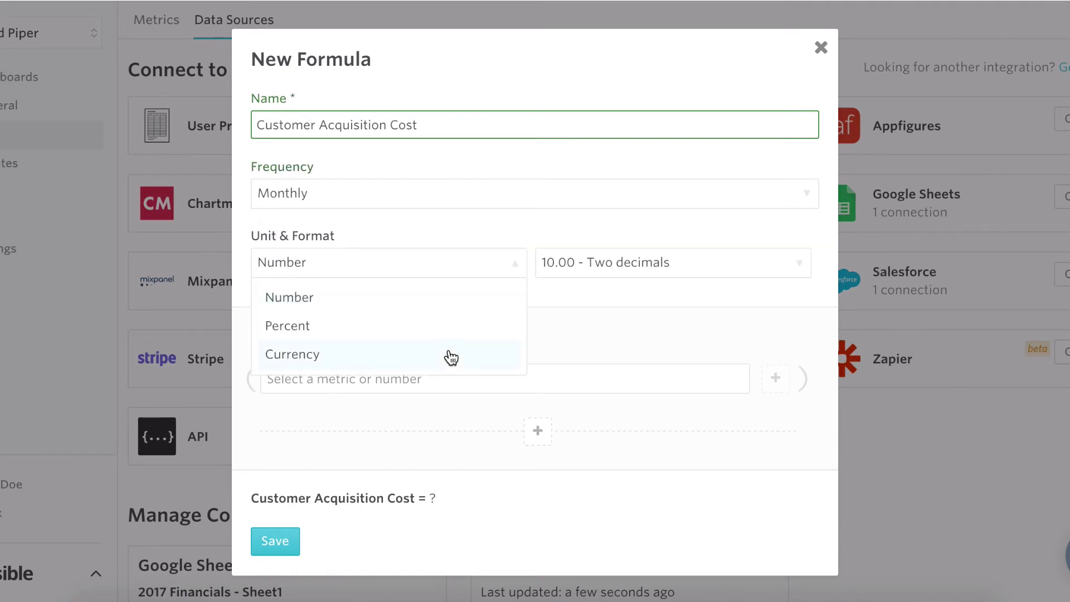
click(455, 358)
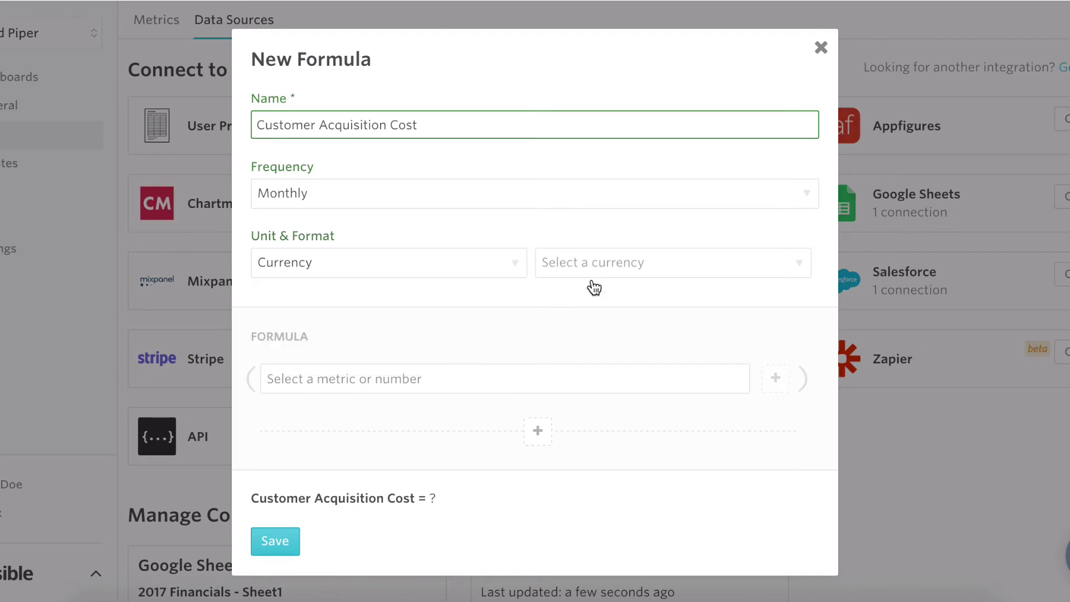
click(591, 275)
click(601, 310)
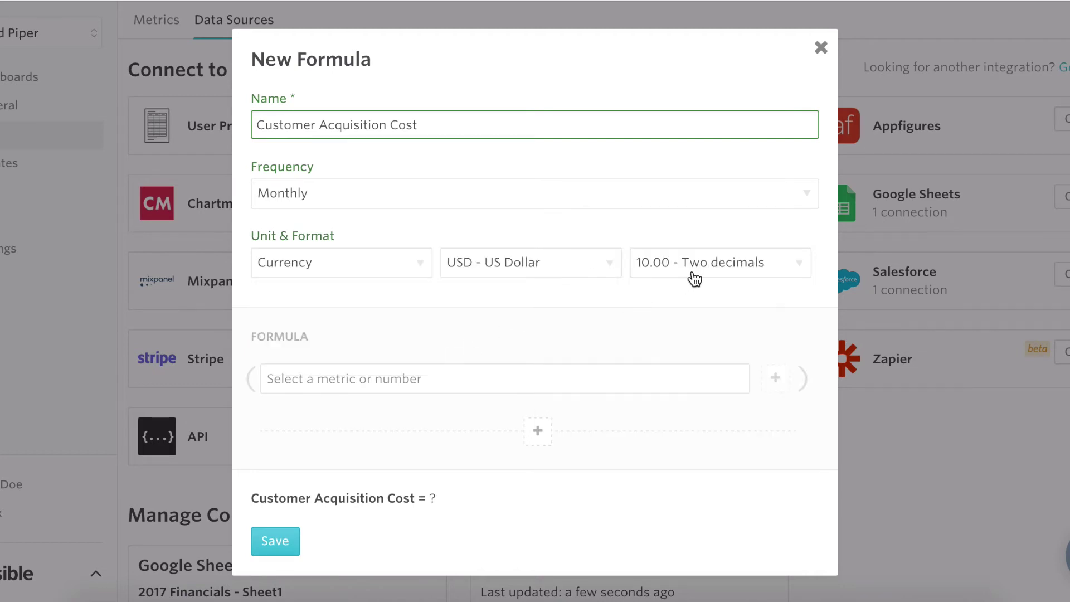
click(693, 277)
click(694, 298)
click(694, 301)
click(586, 269)
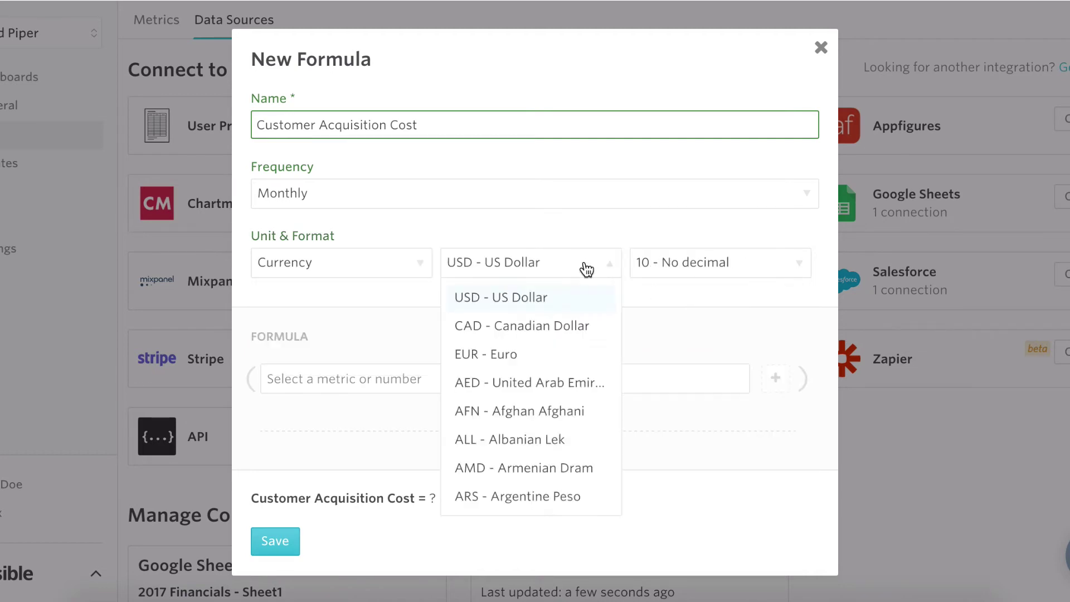
click(573, 234)
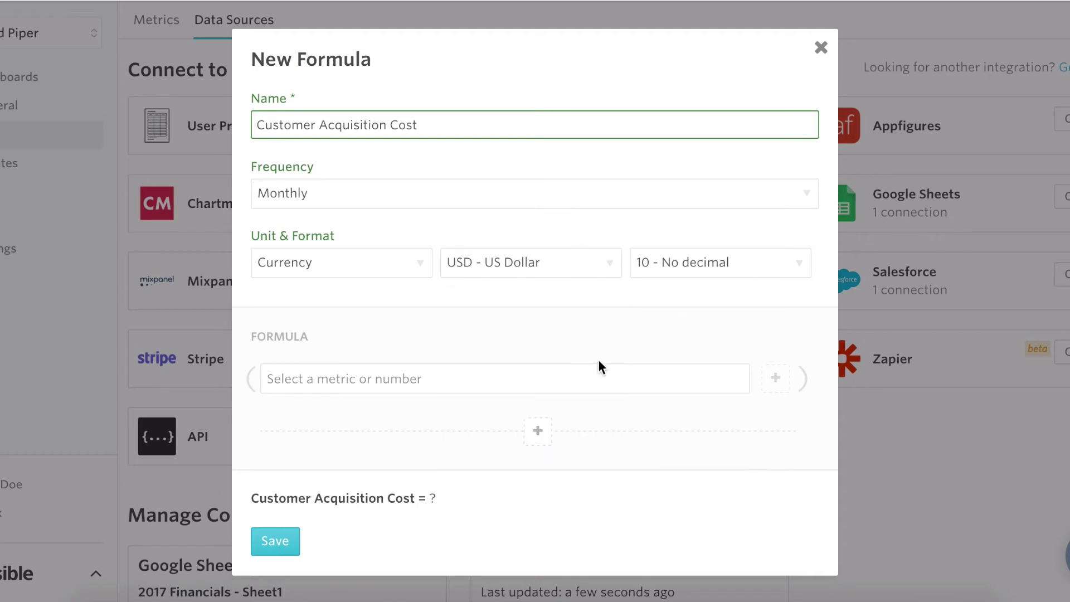
Step: Build the formula's first group as Total Marketing Expenses plus Total Sales Expenses
click(605, 383)
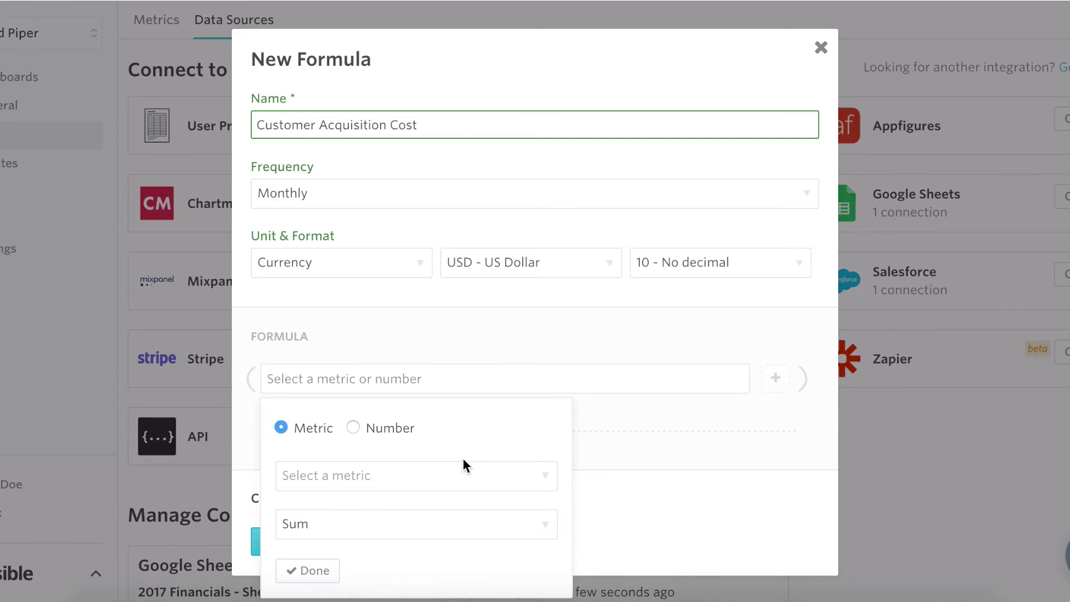
click(462, 474)
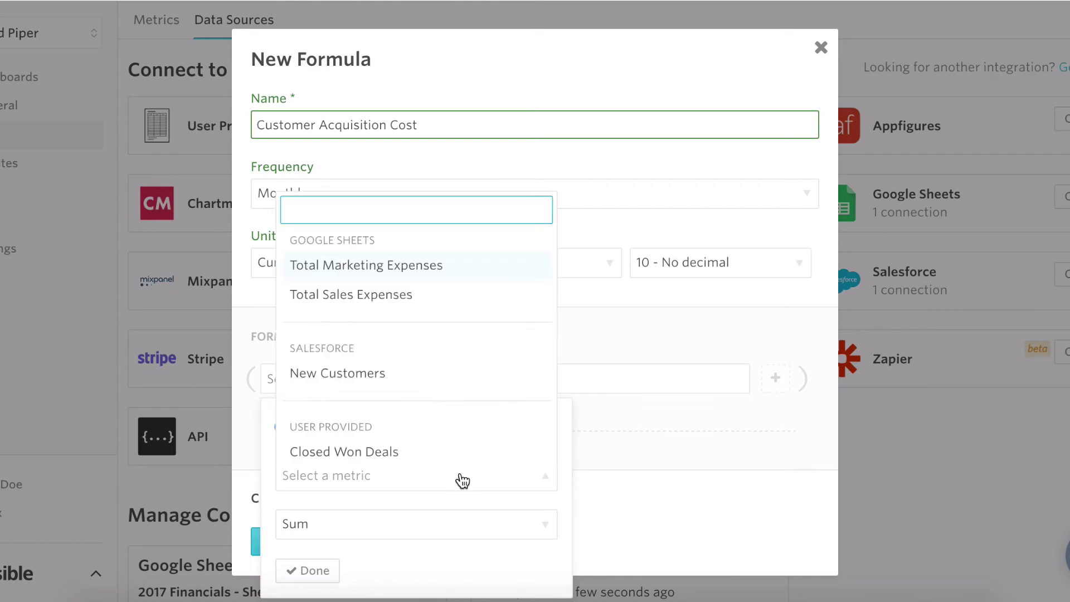
click(420, 267)
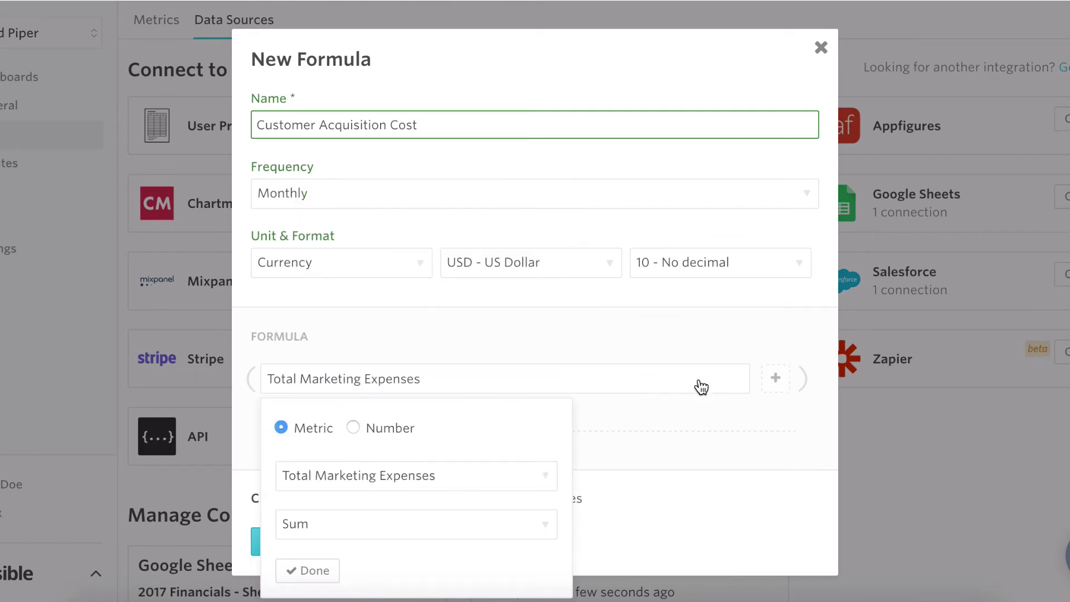
click(780, 385)
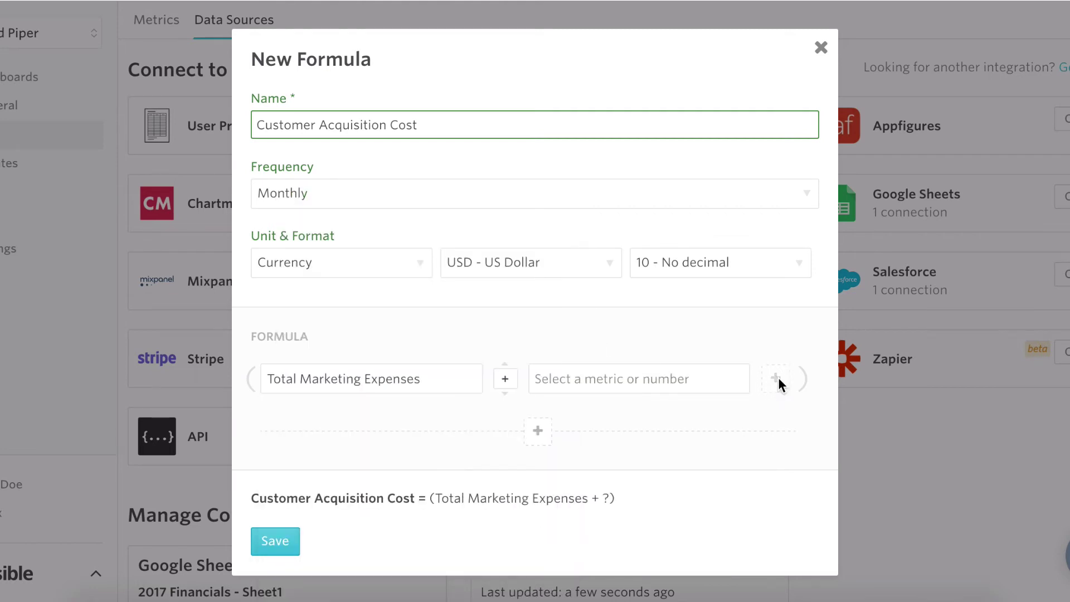
click(586, 388)
click(616, 476)
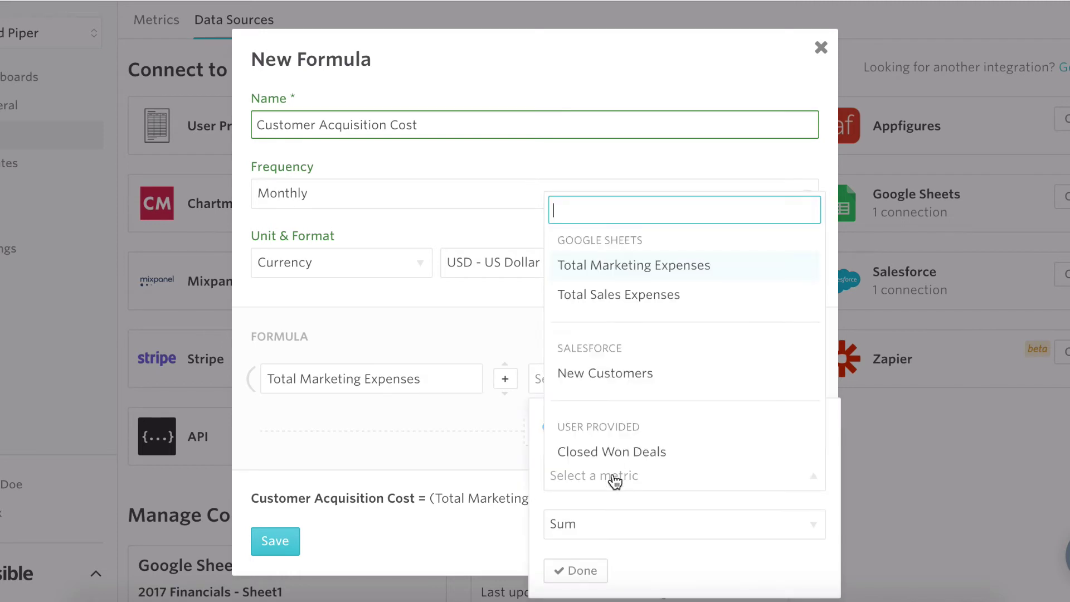
click(650, 295)
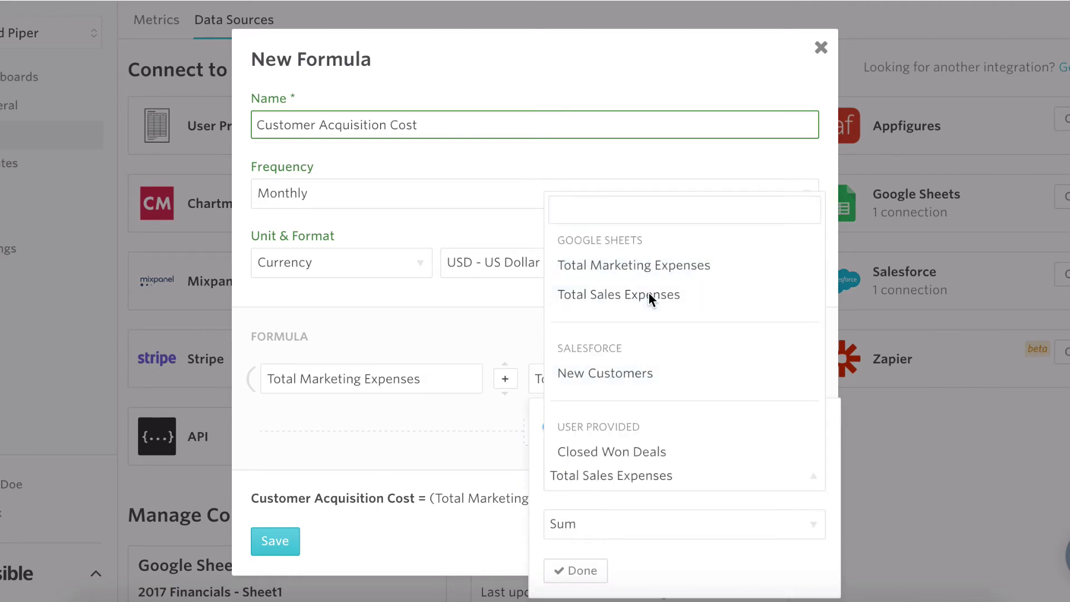
click(460, 453)
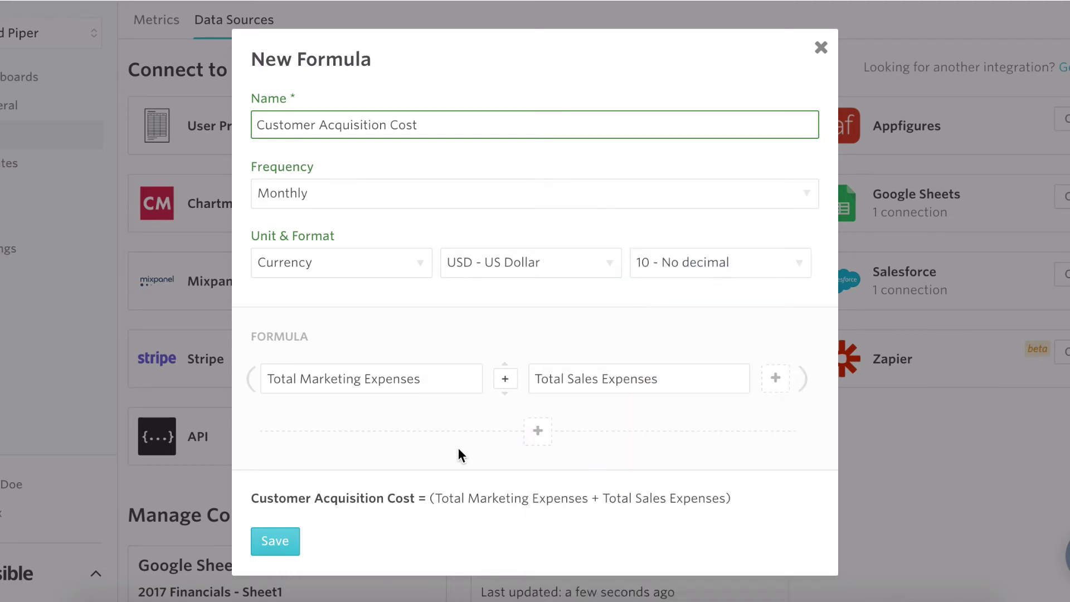
Step: Divide the expense sum by a second group containing the New Customers metric, and save the Customer Acquisition Cost formula
click(543, 435)
mouse_move(541, 435)
click(614, 467)
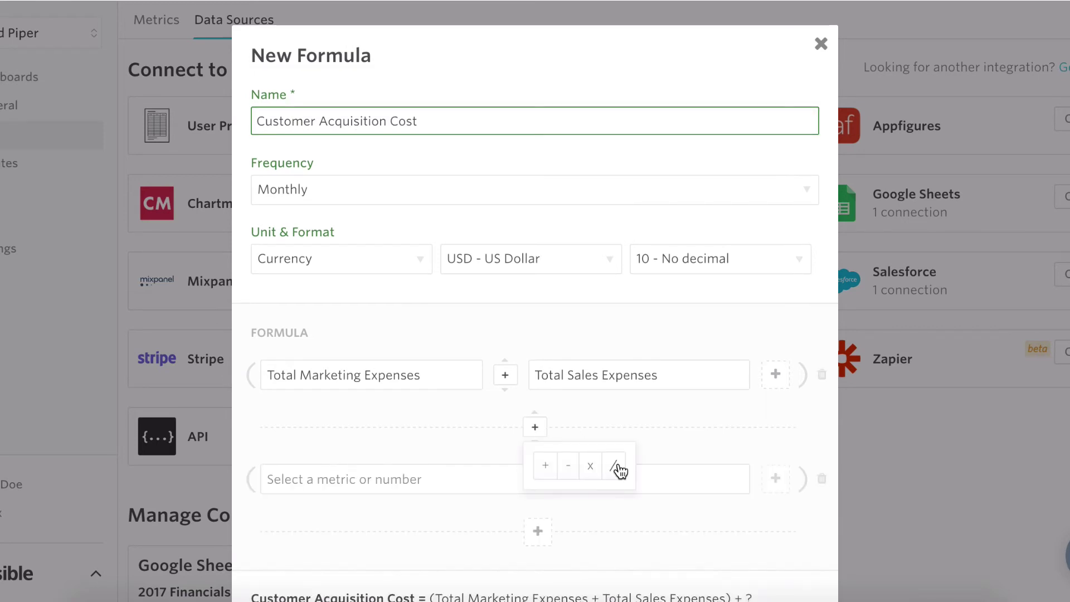
click(665, 492)
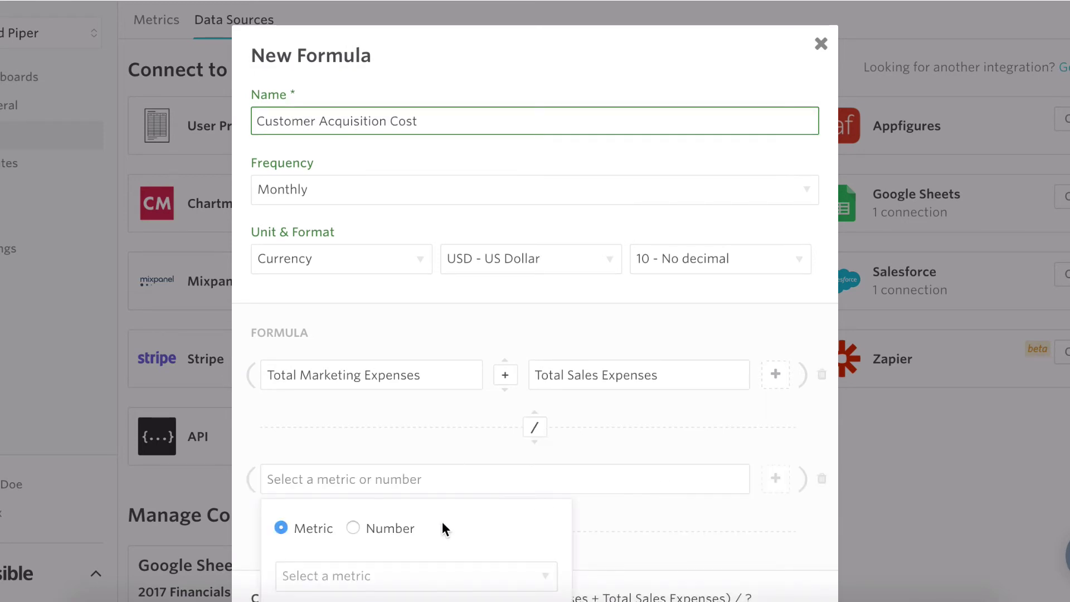
click(444, 580)
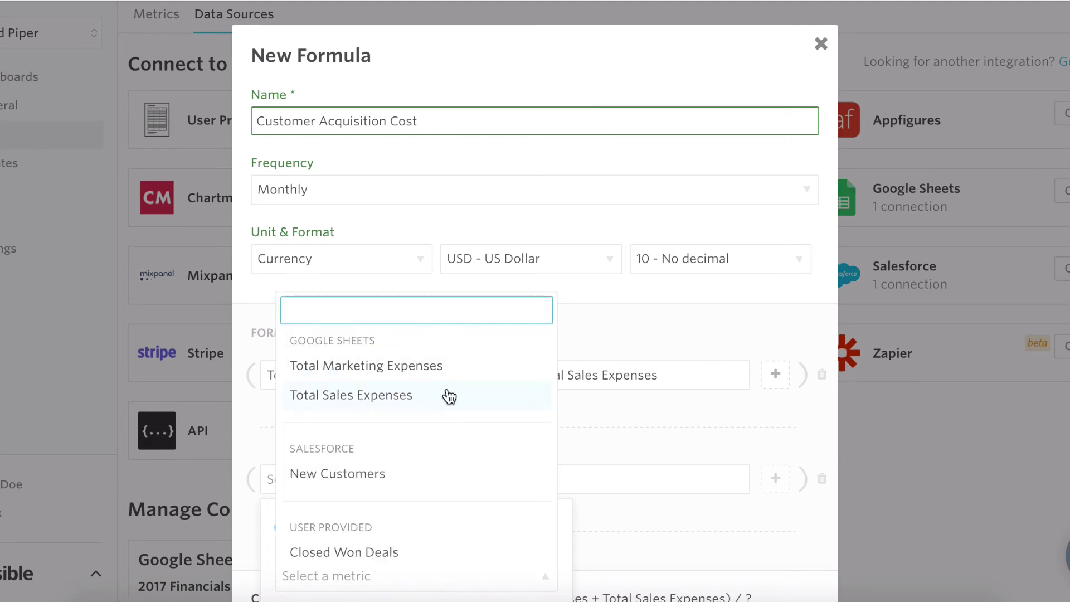
click(437, 481)
click(663, 523)
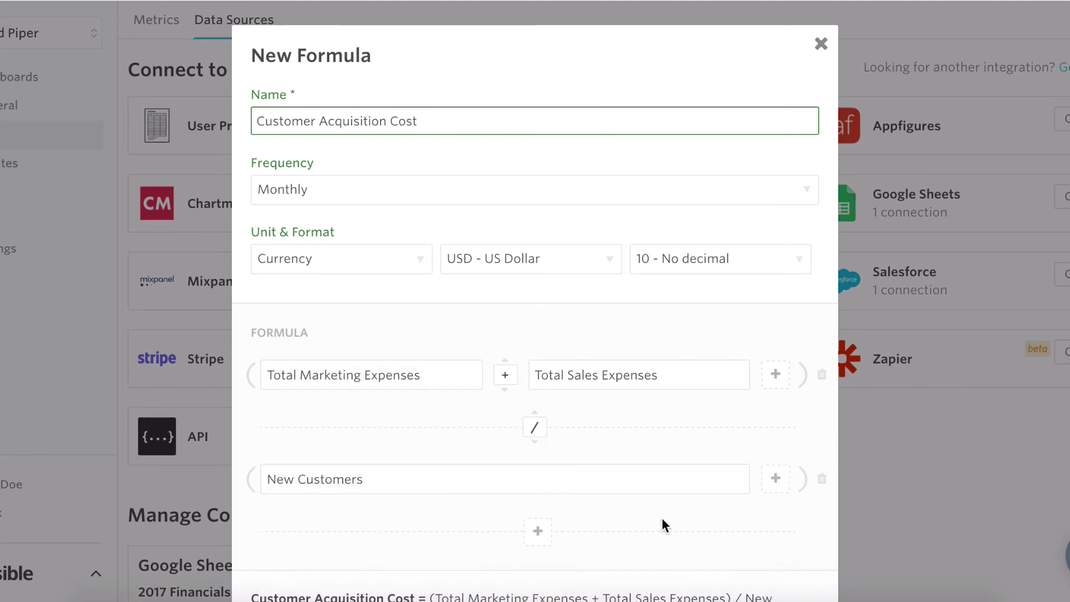
scroll(664, 524, down, 3)
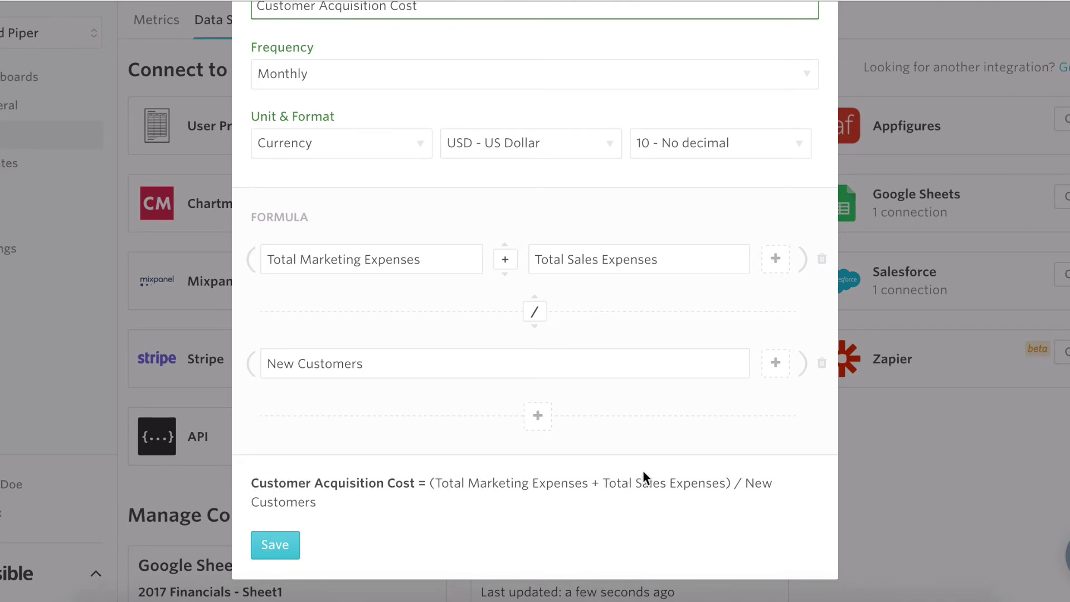
click(288, 546)
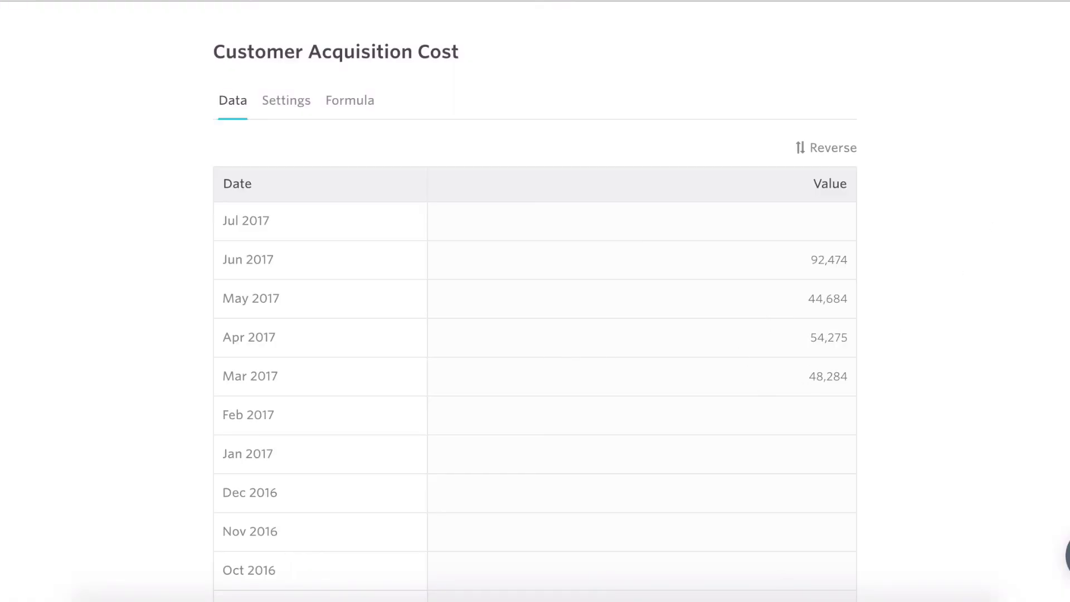
key(Escape)
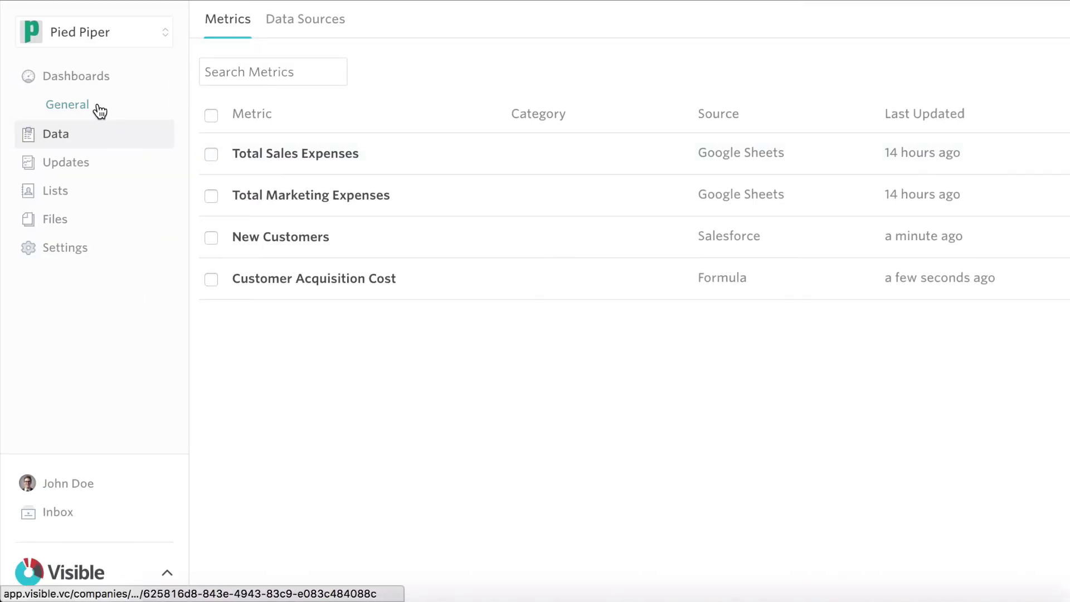
Step: Create a chart on the General dashboard using the Customer Acquisition Cost formula metric
click(99, 111)
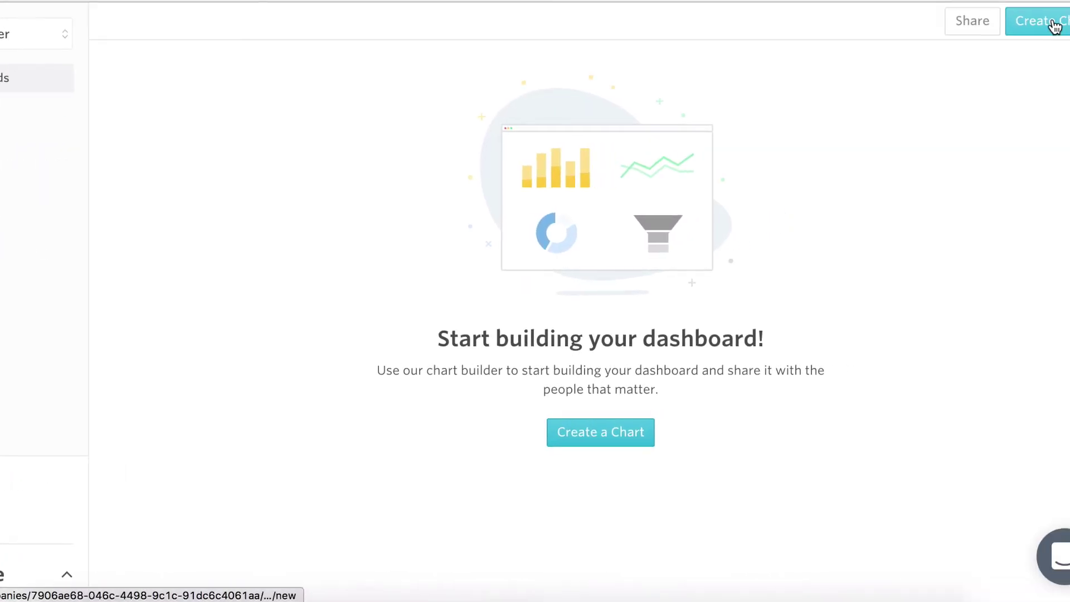
click(1012, 25)
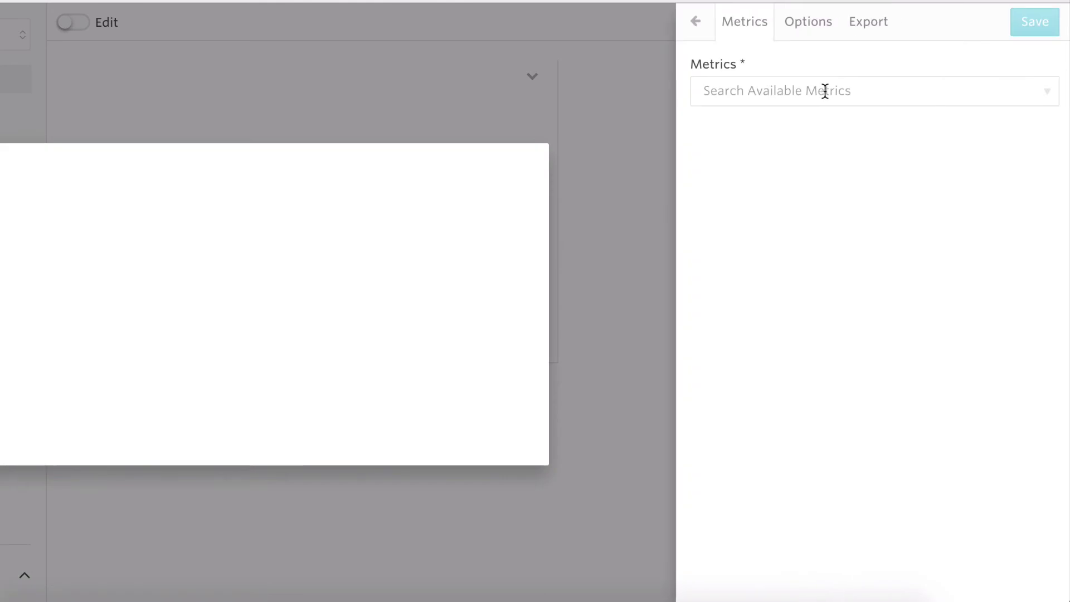
click(826, 91)
text(cust)
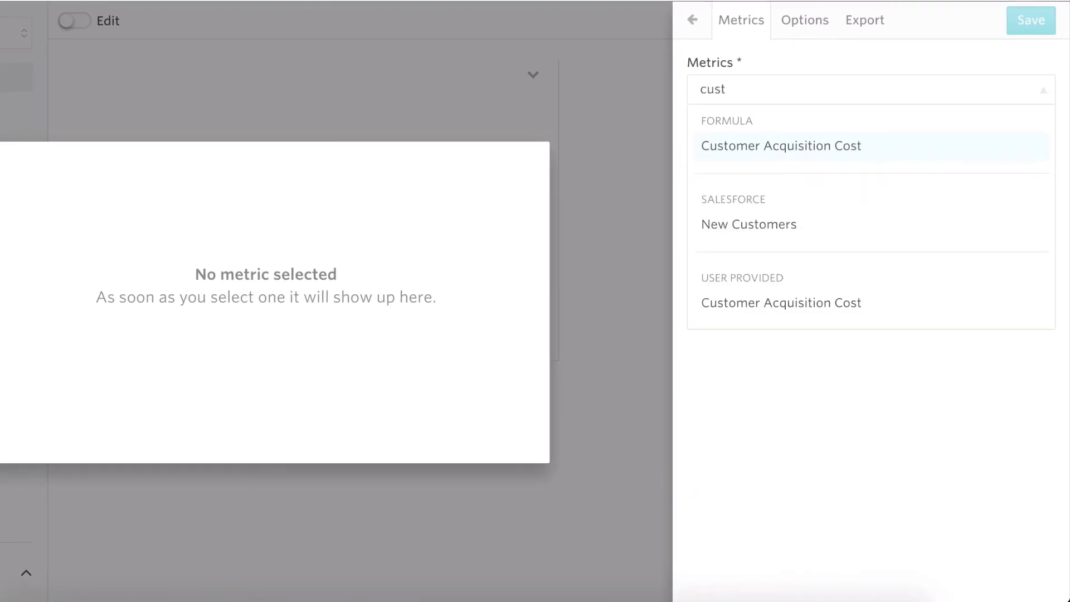
key(Return)
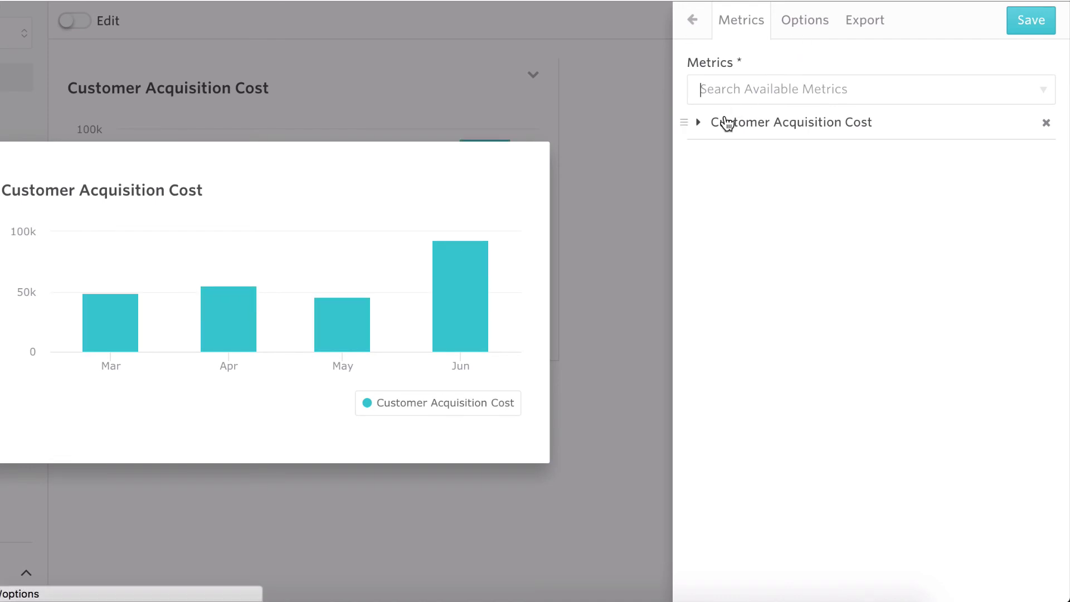
Step: Set the chart color of the Customer Acquisition Cost metric data to black
click(775, 122)
click(1031, 181)
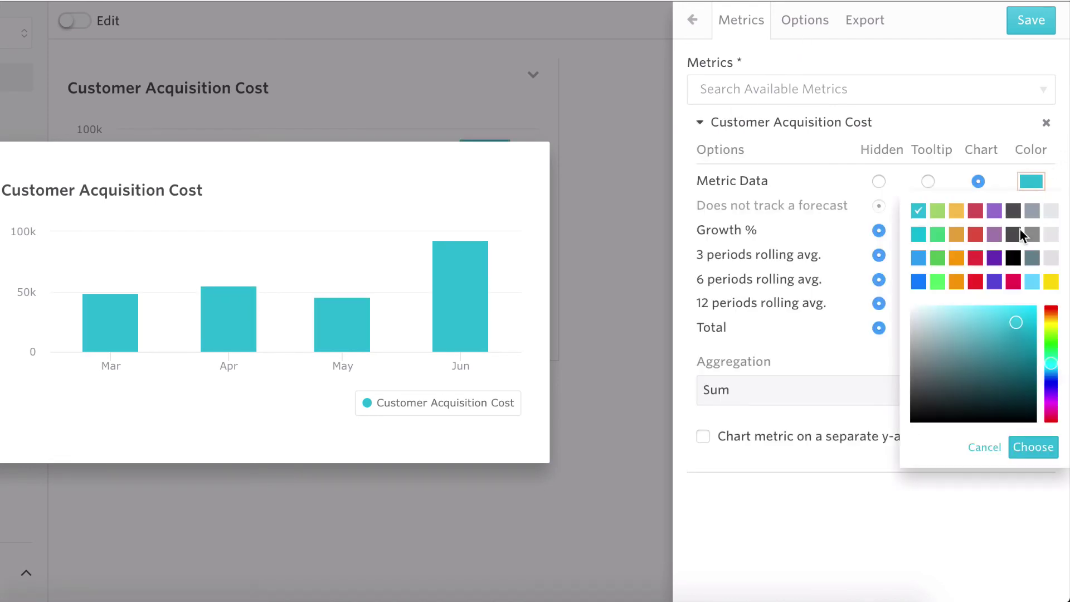
click(1014, 257)
Step: Set the chart type to Area and show its data labels
click(810, 25)
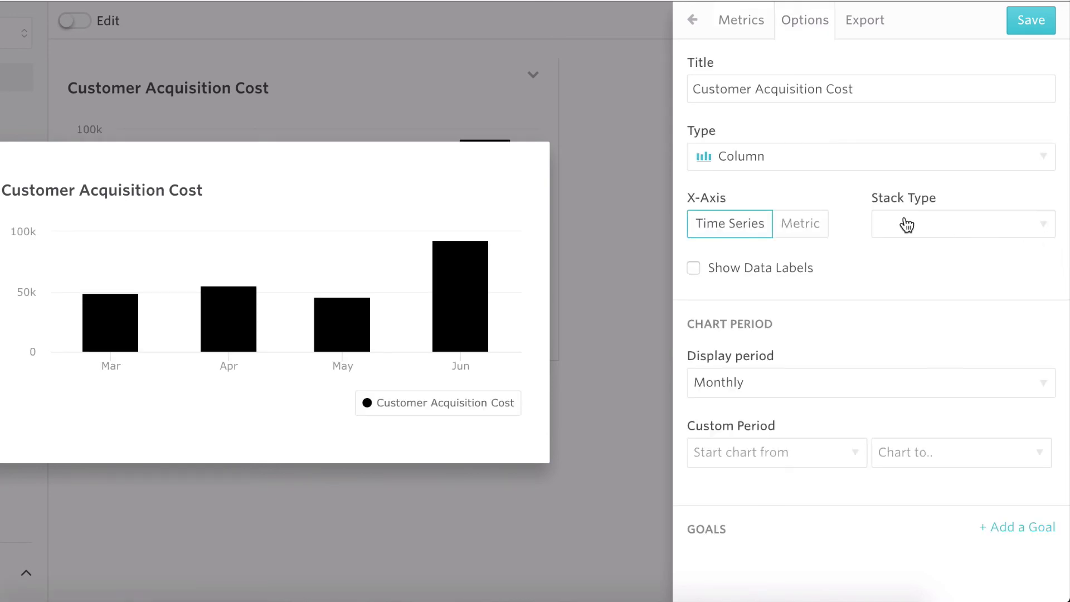
click(871, 162)
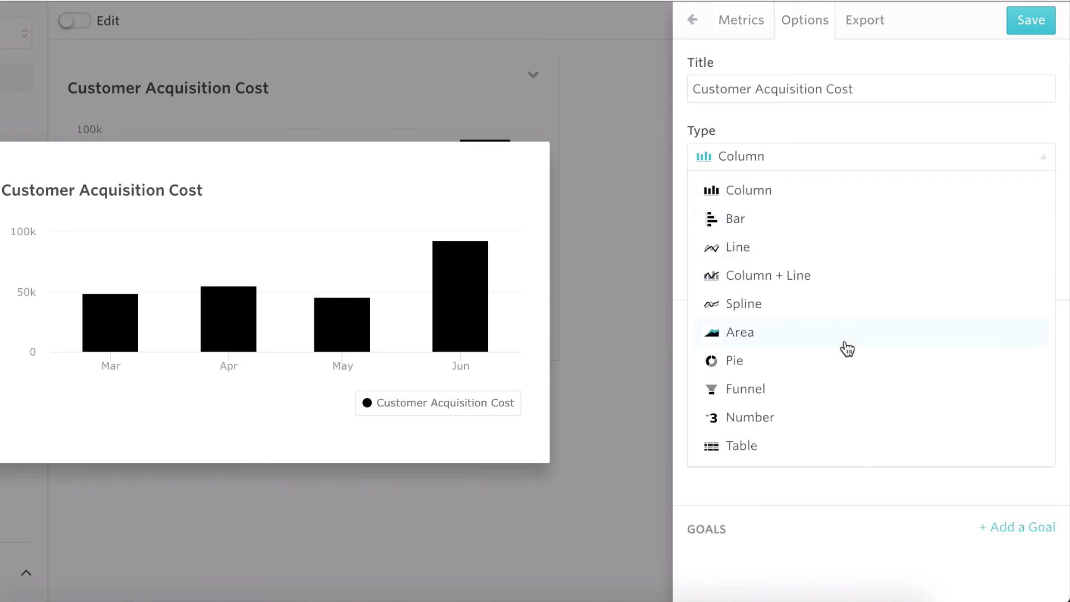
click(846, 343)
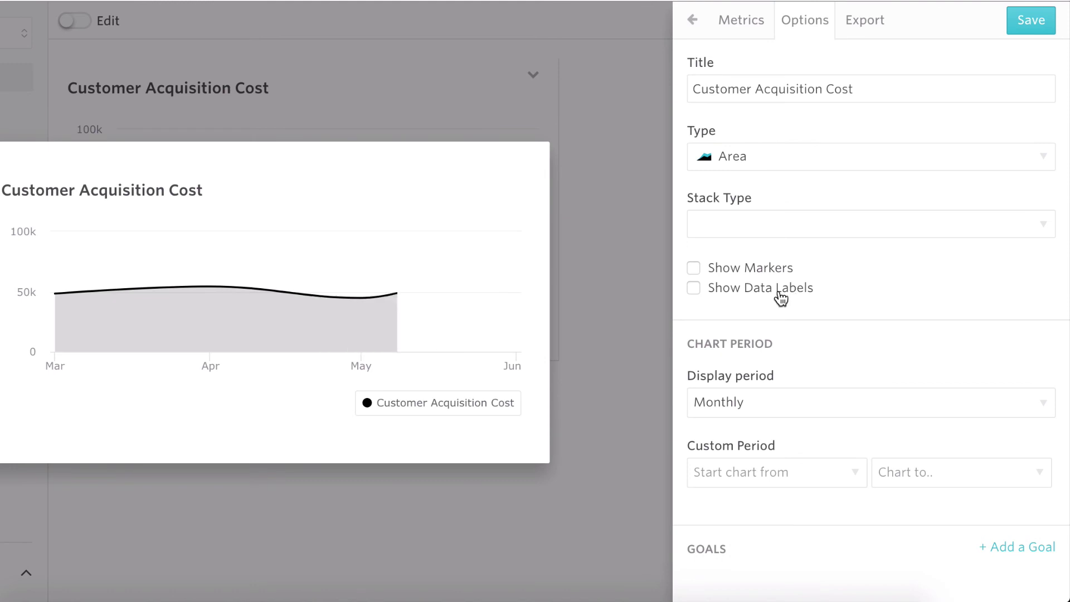
click(694, 288)
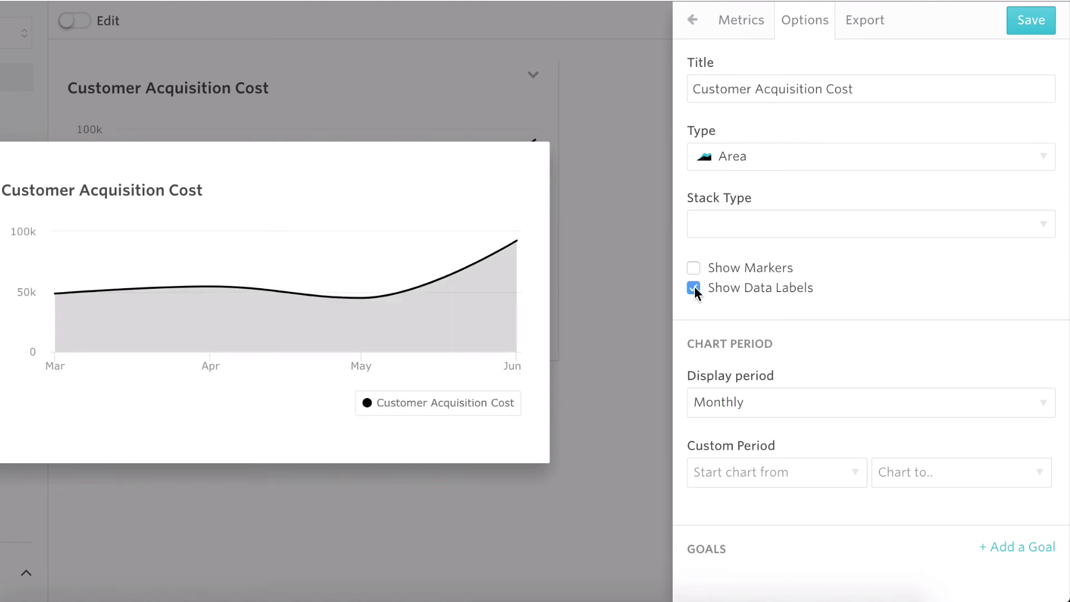
Step: Annotate the May 2017 data point with "Organic Referrals were high!" and save the chart
click(361, 300)
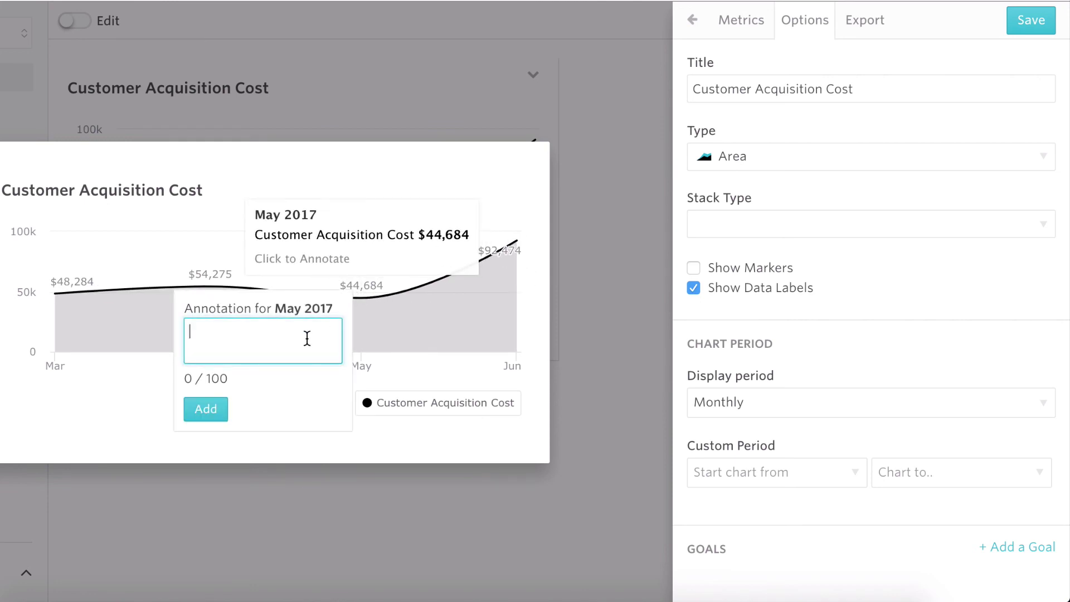
text(Orga)
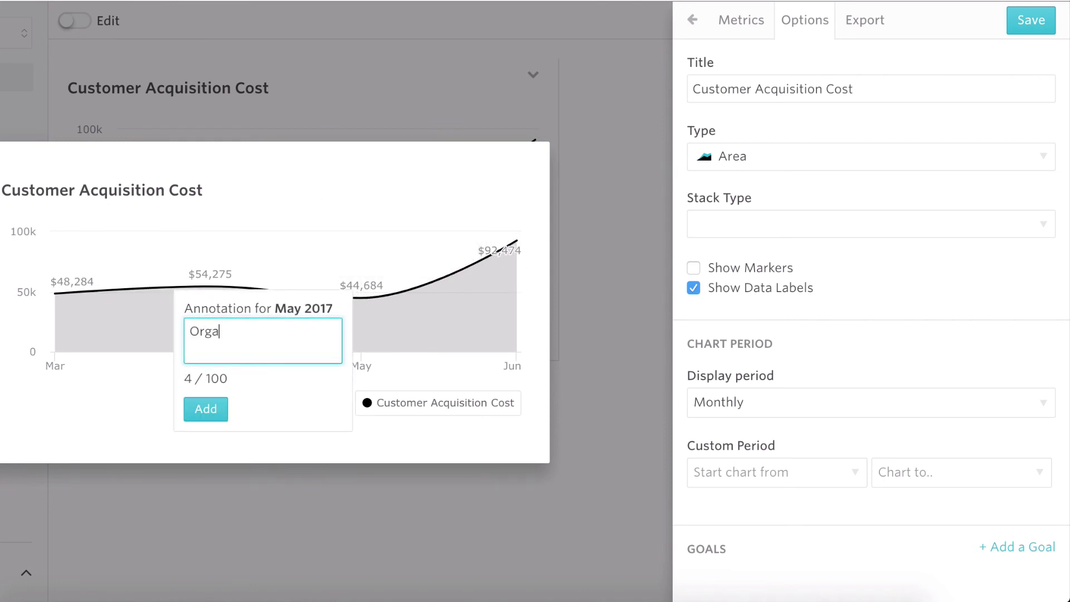
text(nic Referra)
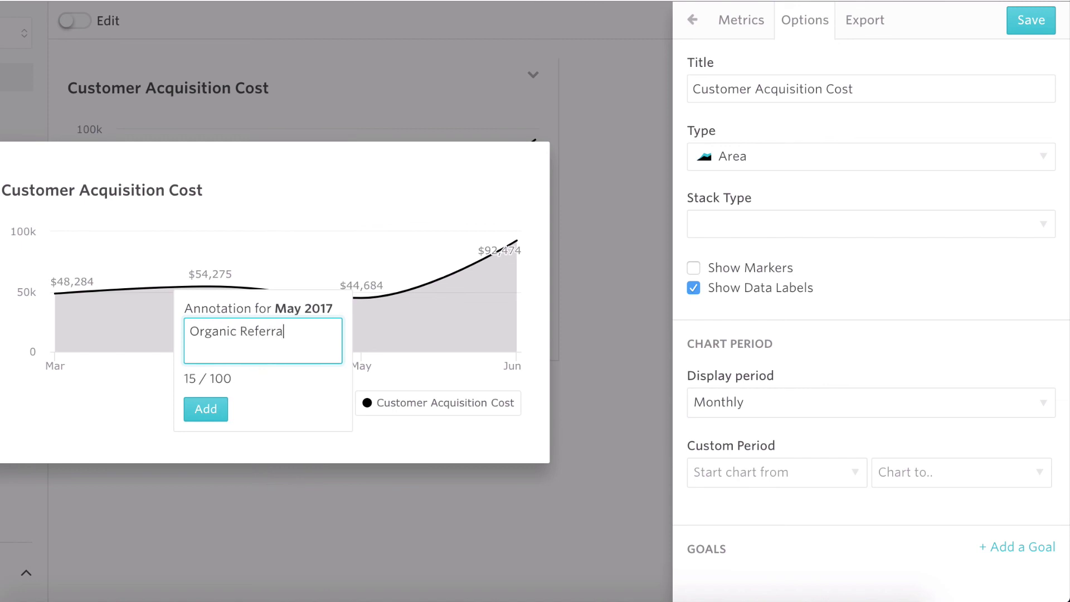
text(ls were high!)
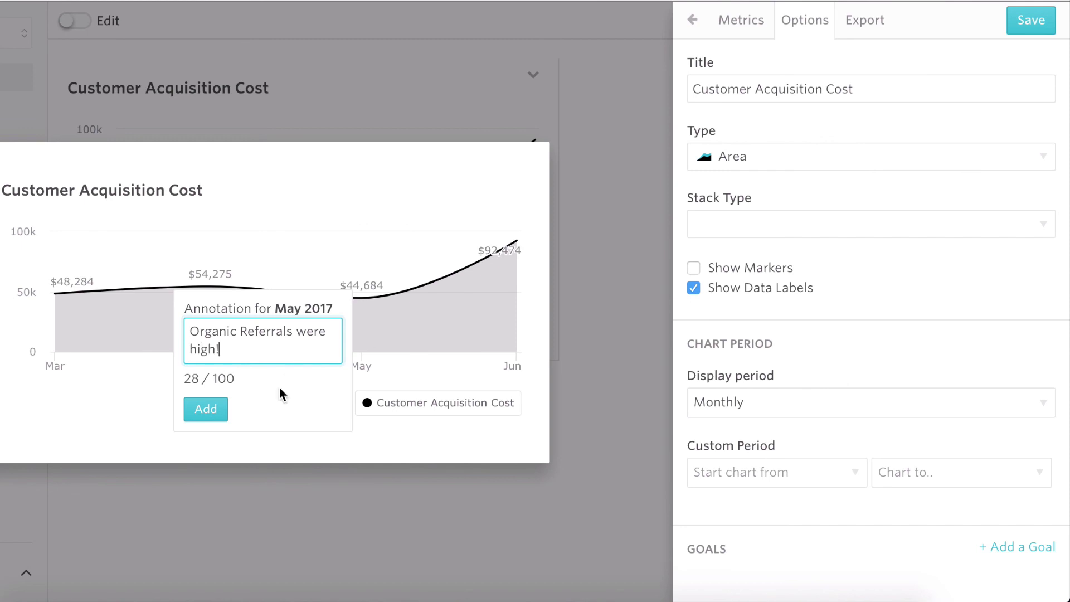
click(210, 411)
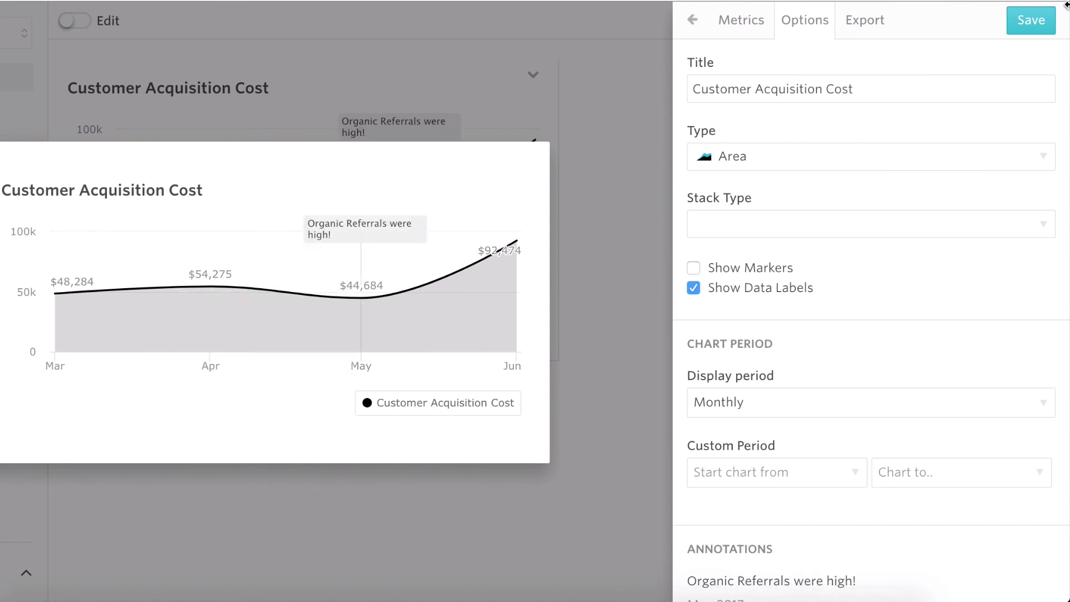
click(1041, 25)
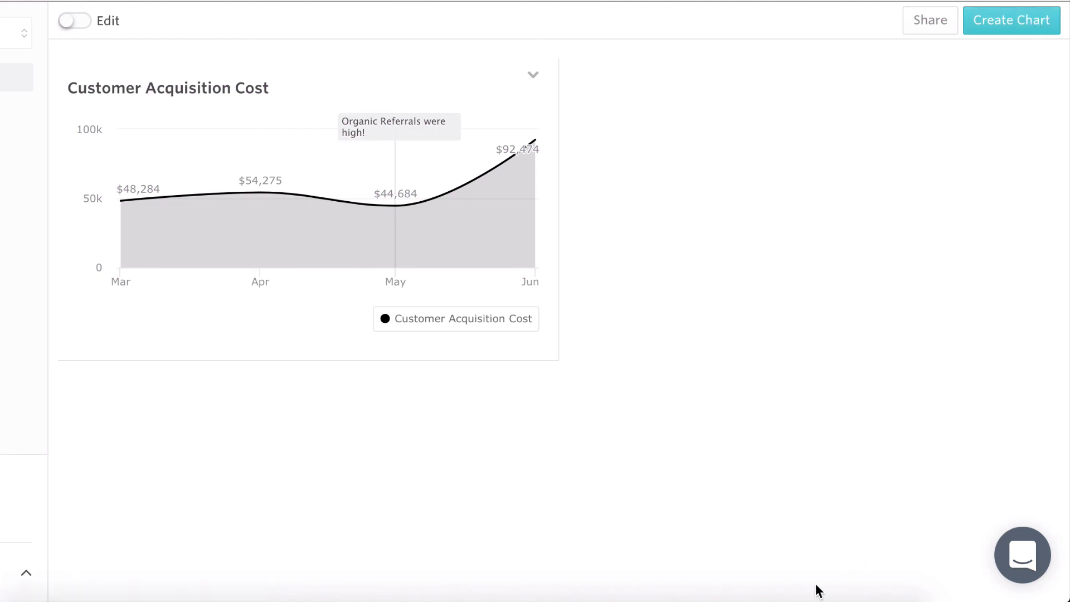
mouse_move(781, 600)
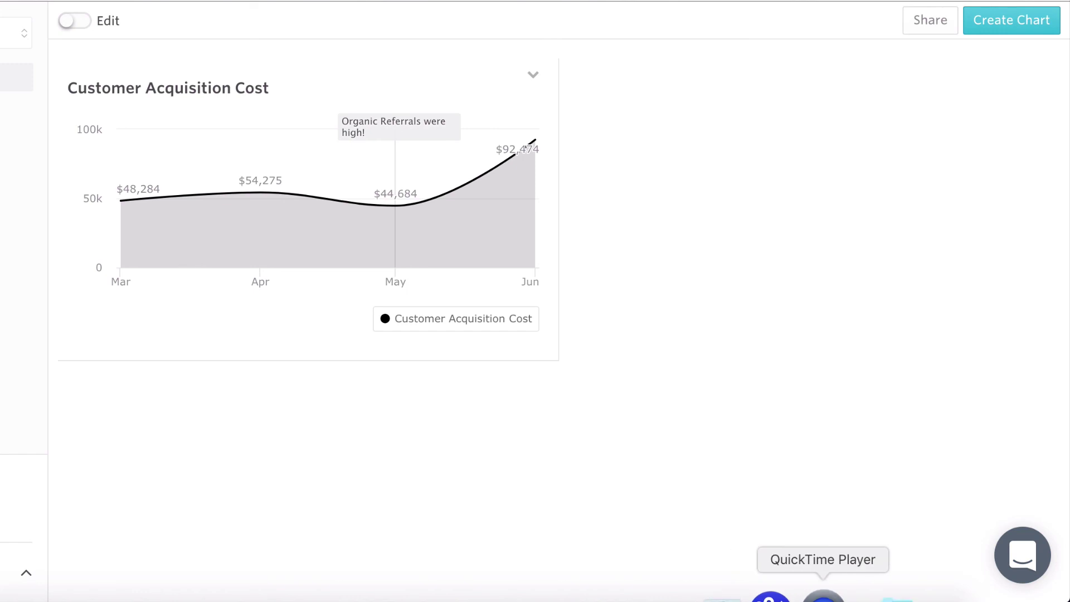